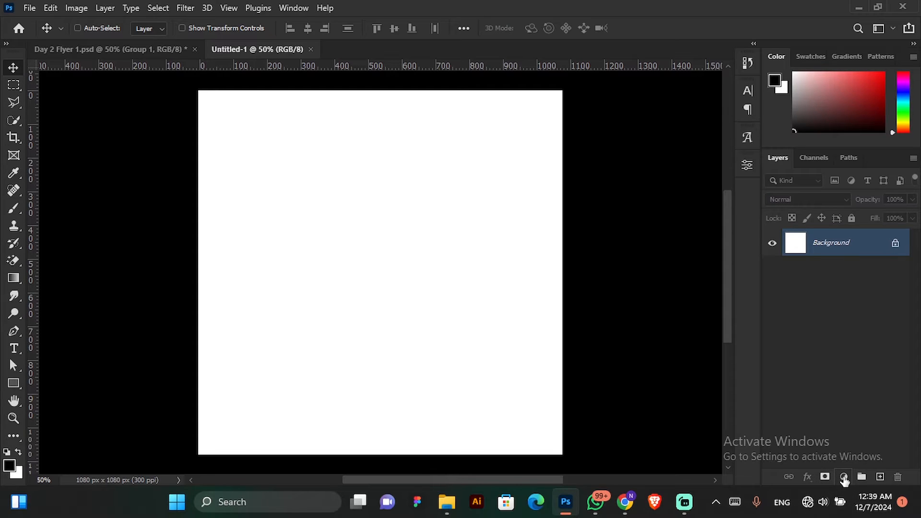
Add a solid colour fill layer in deep blue 1f00a4 above the background.
left_click(843, 477)
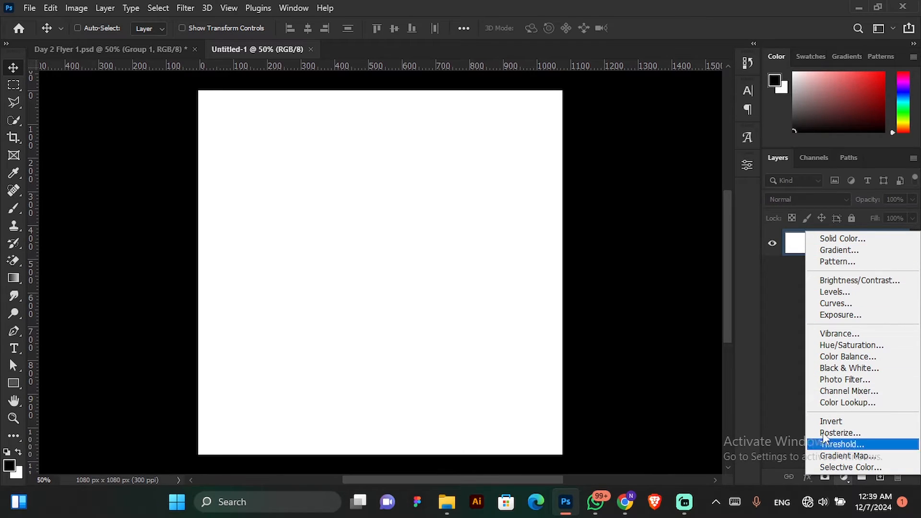
left_click(848, 239)
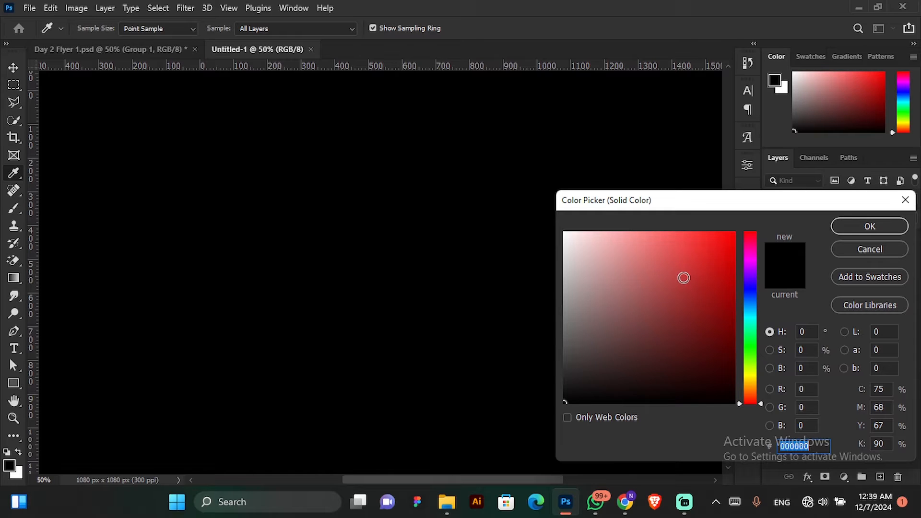
left_click_drag(683, 317, 740, 302)
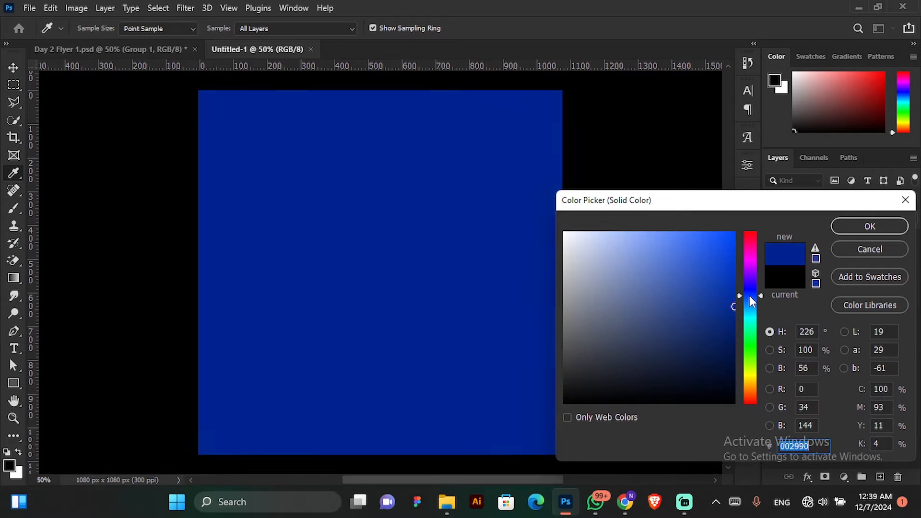
left_click(750, 293)
left_click_drag(681, 307, 753, 282)
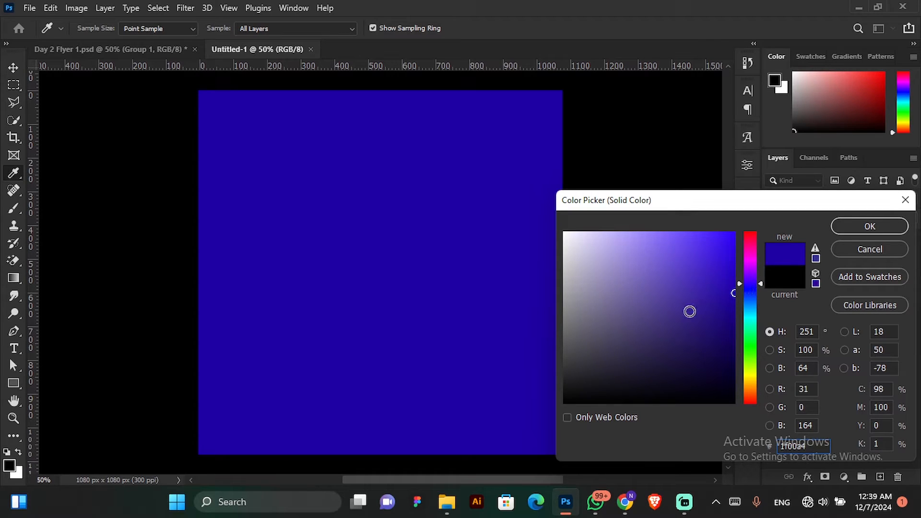
left_click(865, 228)
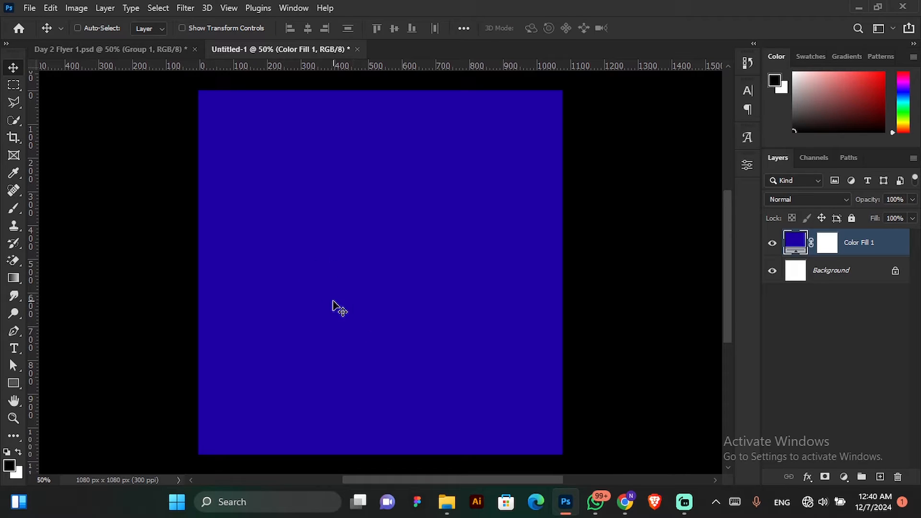
Draw a black circle about 648 px across near the centre of the canvas with the Ellipse tool.
left_click(12, 382)
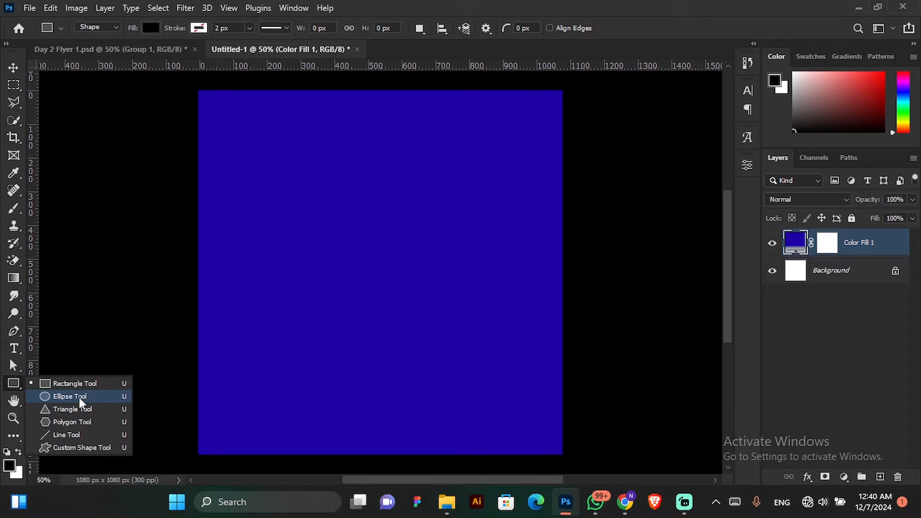
left_click(80, 397)
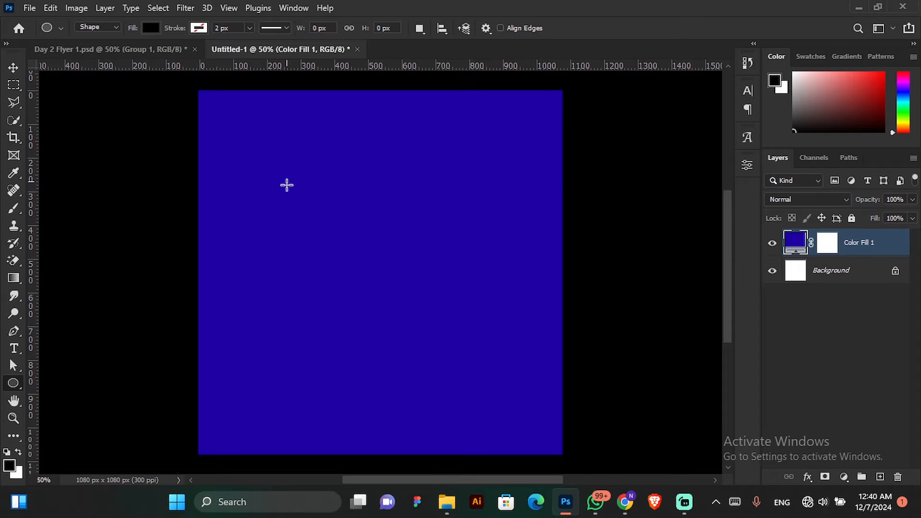
left_click_drag(279, 171, 497, 379)
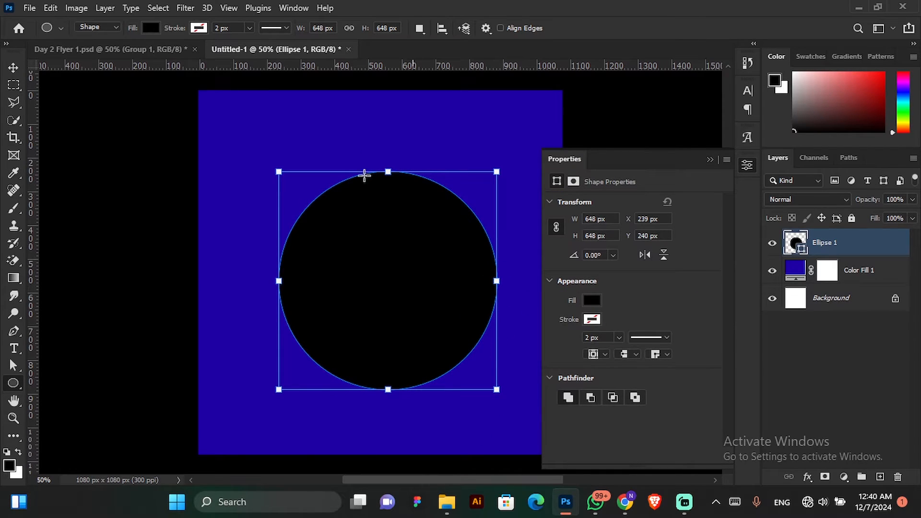
left_click(13, 67)
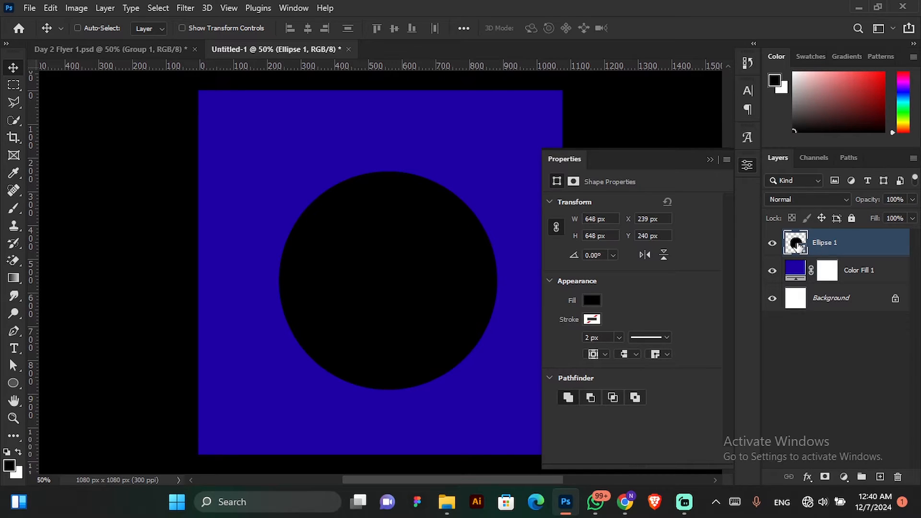
Set the circle's fill colour to black 000000 and close its shape properties.
double_click(795, 243)
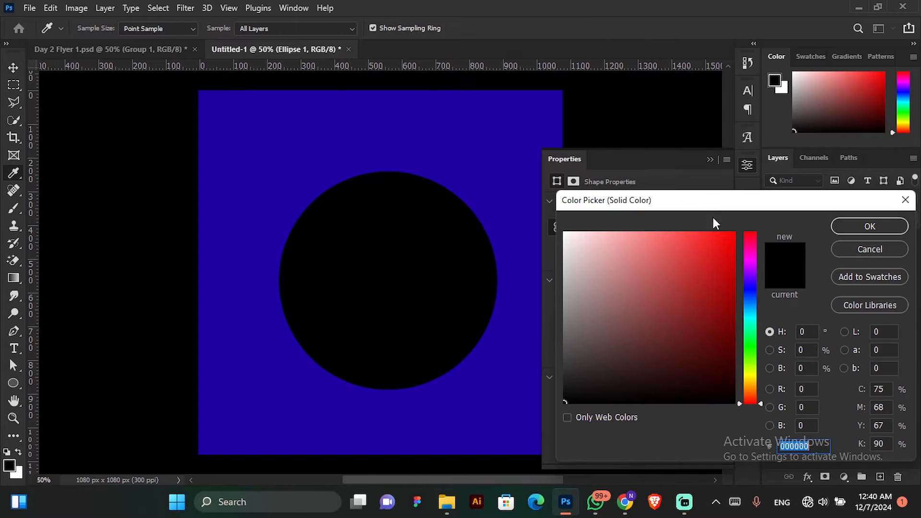
left_click(635, 354)
left_click_drag(634, 354, 491, 433)
left_click(857, 231)
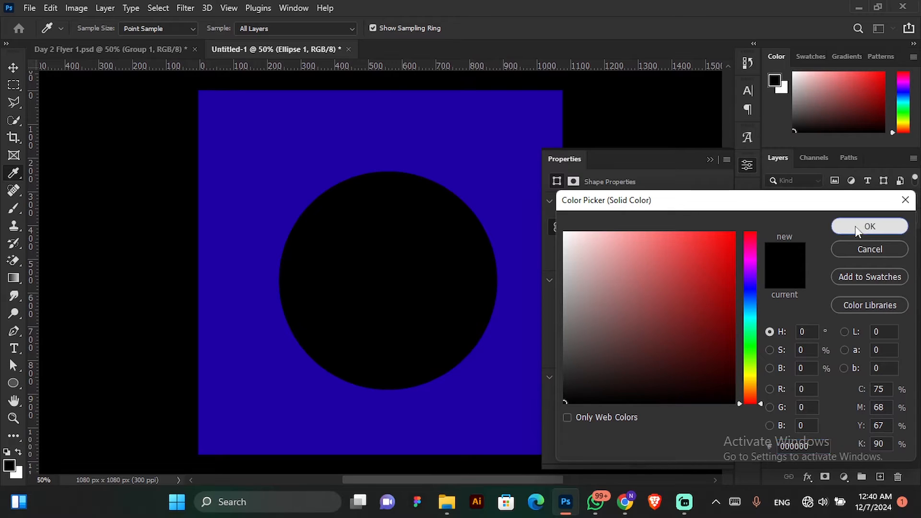
left_click(710, 159)
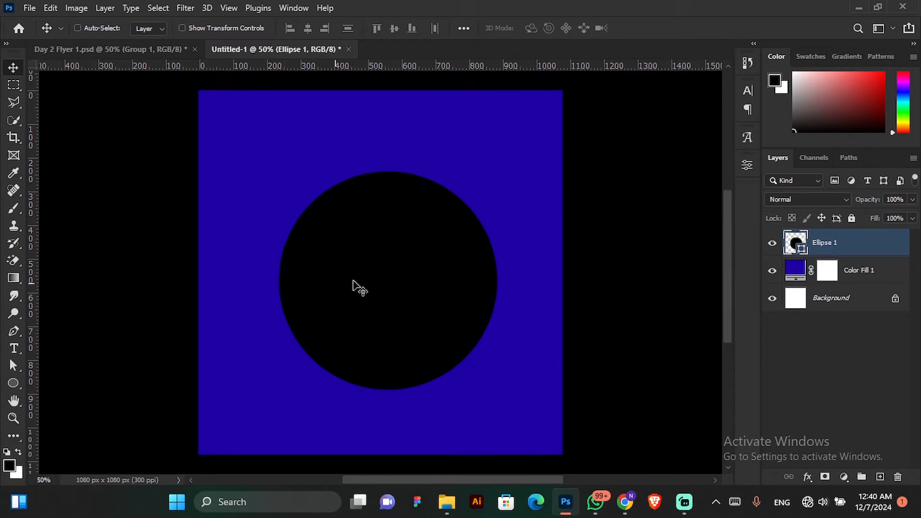
Add a layer mask to the circle and fade out its upper-right side with a soft black 1102 px brush.
left_click(14, 209)
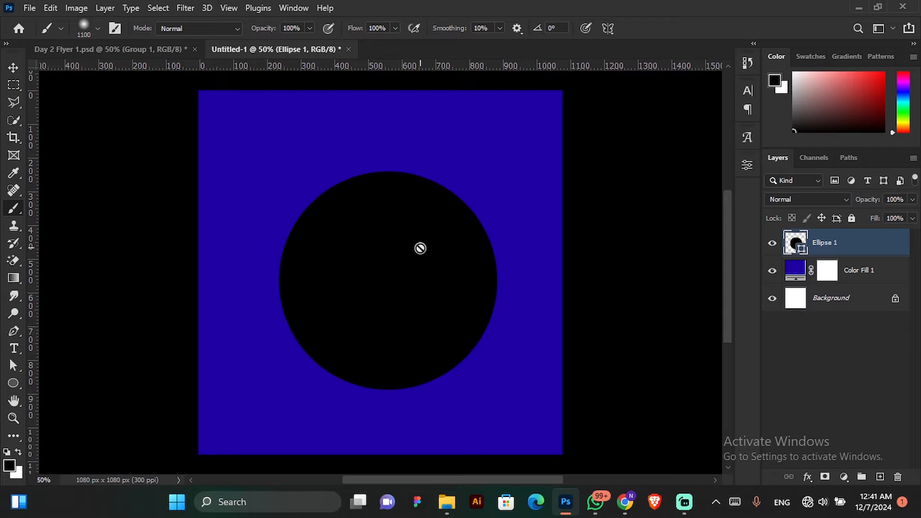
left_click(825, 477)
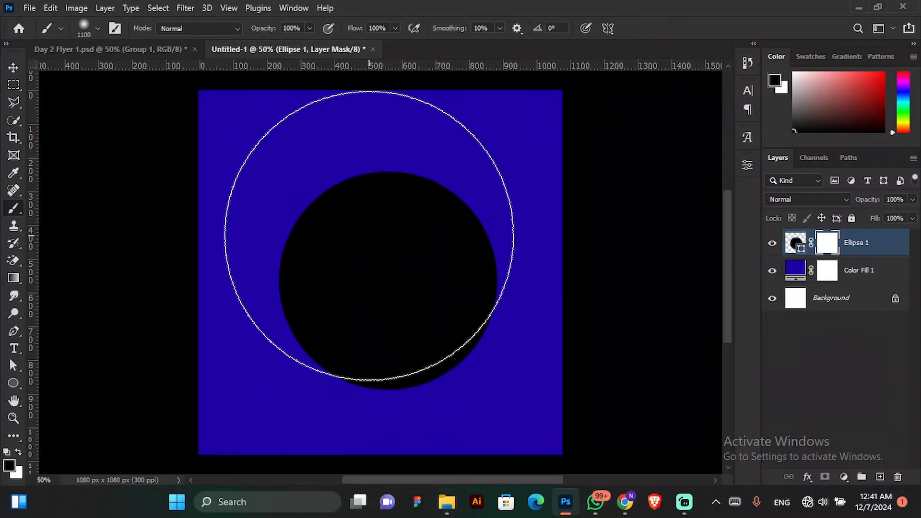
right_click(352, 259)
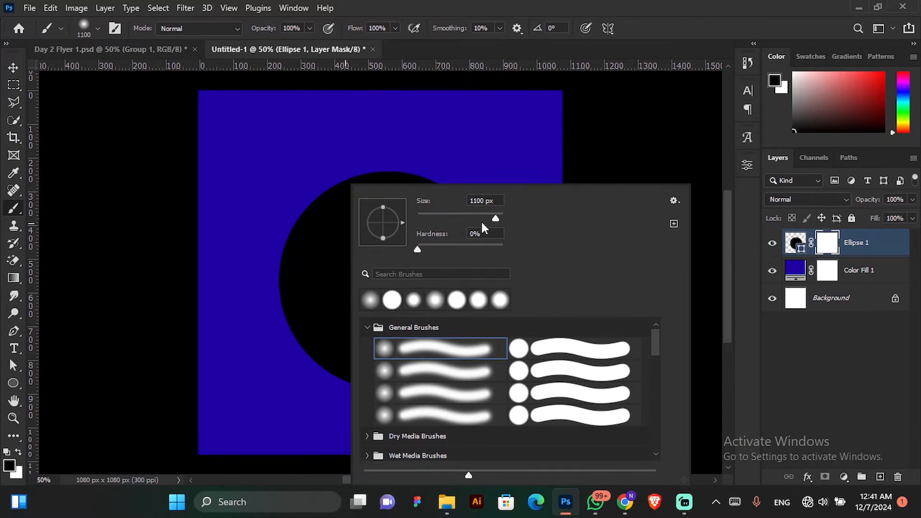
left_click_drag(488, 220, 495, 218)
left_click(831, 251)
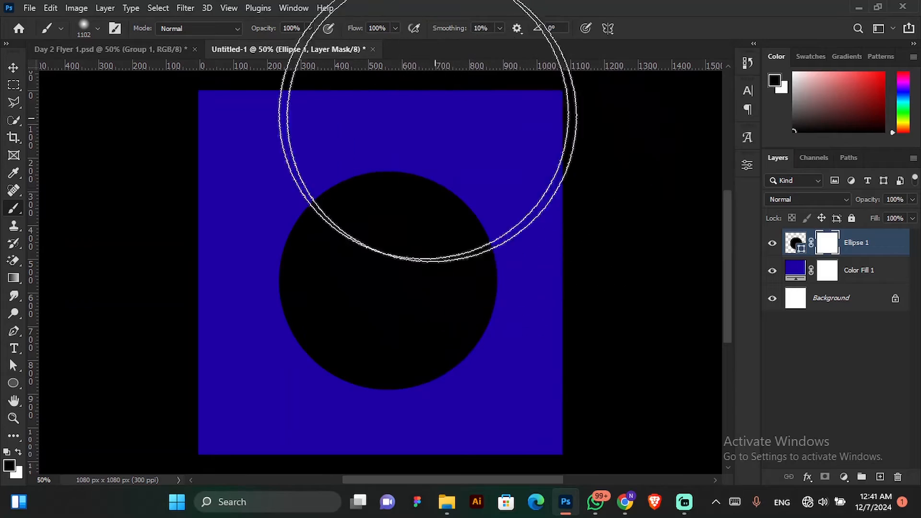
mouse_move(411, 115)
left_mouse_down()
mouse_move(568, 271)
mouse_move(605, 294)
left_mouse_up()
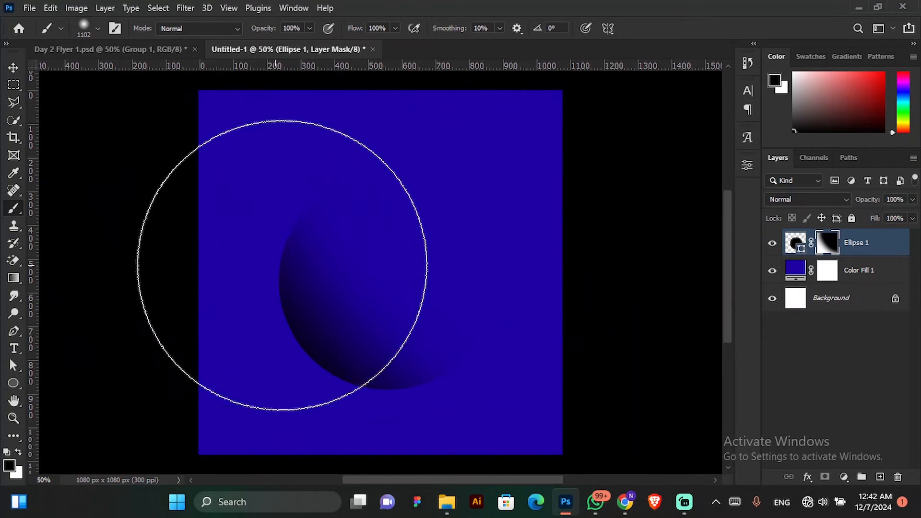
Enlarge the masked circle to about 218%, rotate it about 44°, and place it over the canvas's upper-right corner.
left_click(13, 68)
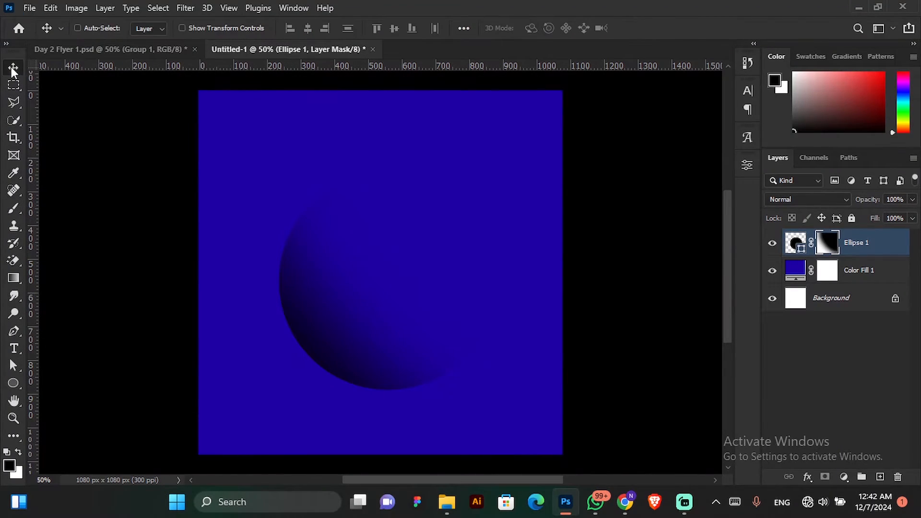
left_click_drag(473, 329, 445, 312)
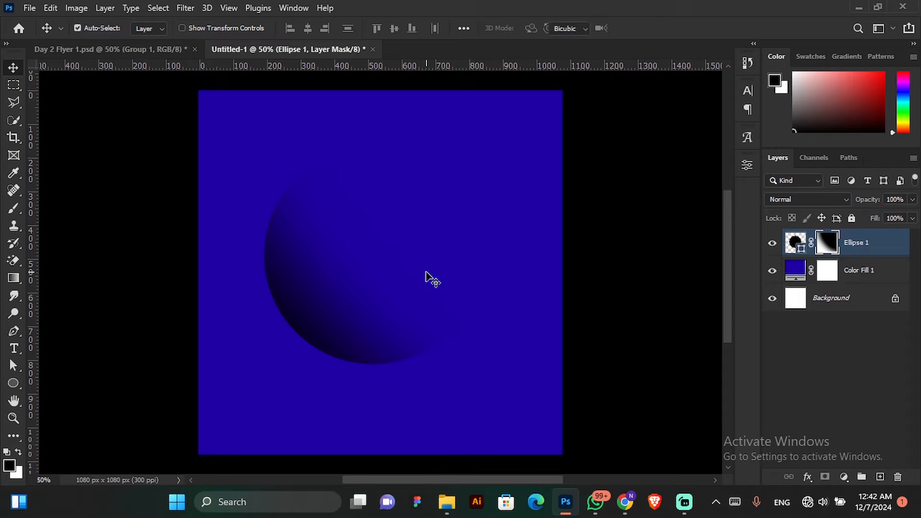
key("ctrl+t")
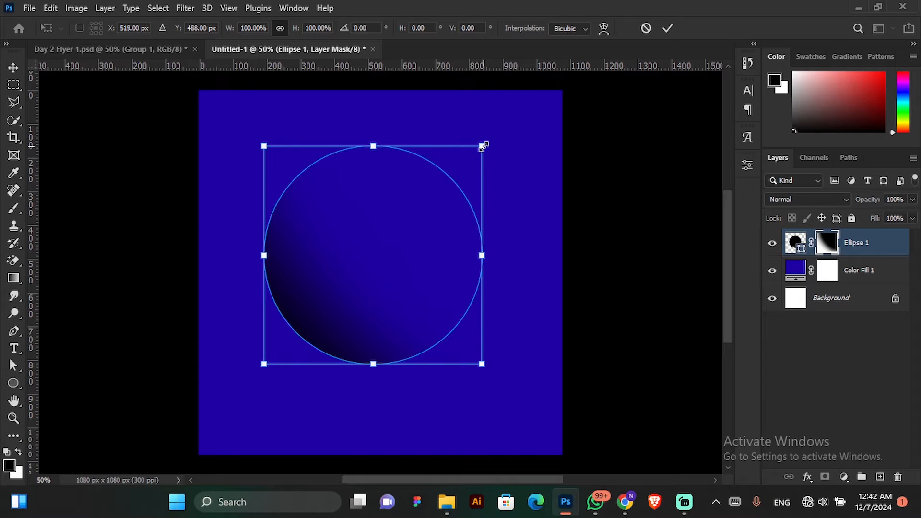
left_click_drag(481, 146, 610, 19)
left_click_drag(461, 380, 570, 178)
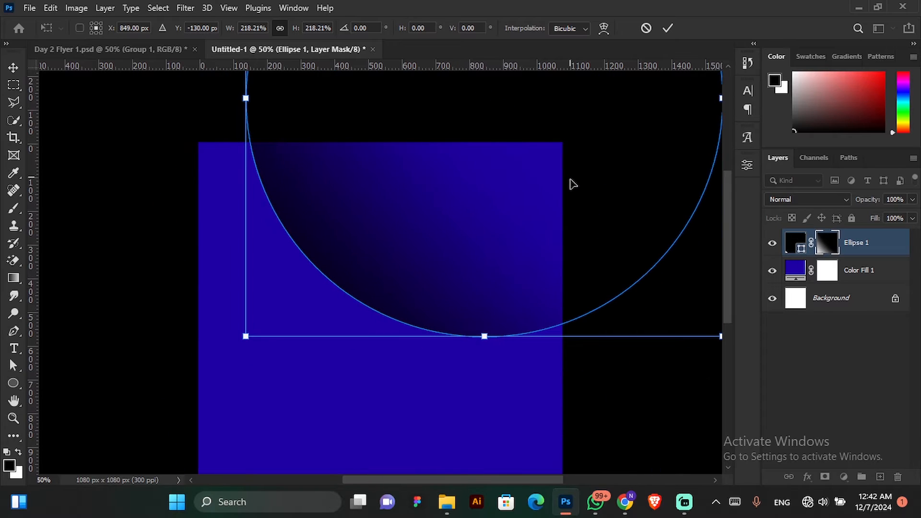
scroll(483, 276, "down", 5)
mouse_move(486, 245)
left_mouse_down()
mouse_move(497, 287)
mouse_move(510, 252)
mouse_move(493, 256)
left_mouse_up()
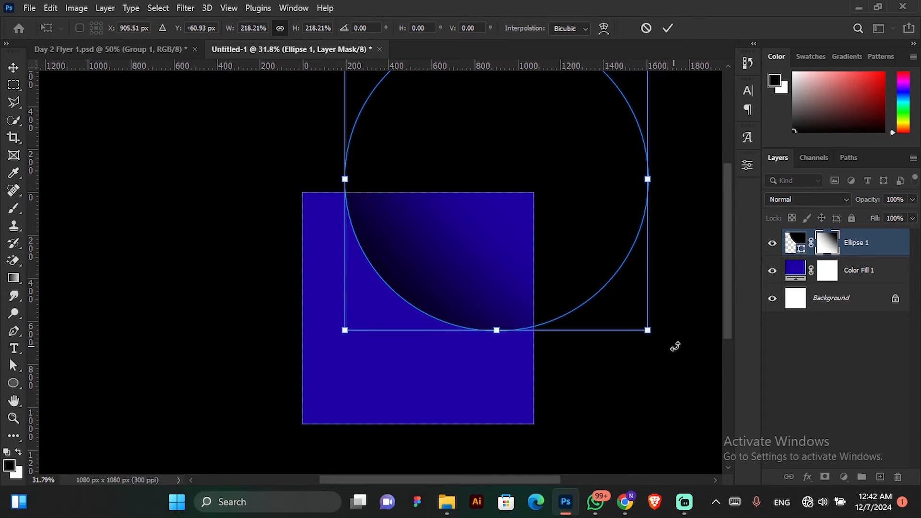
left_click_drag(675, 346, 506, 403)
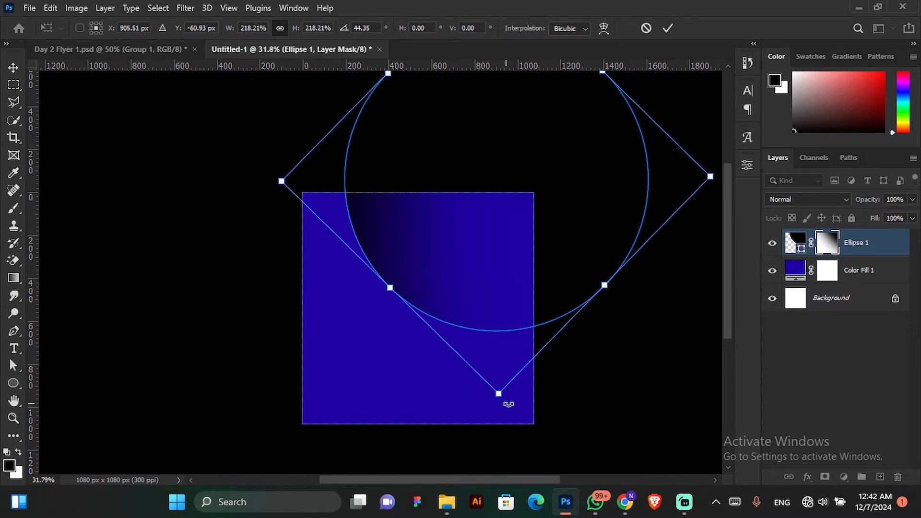
left_click(667, 28)
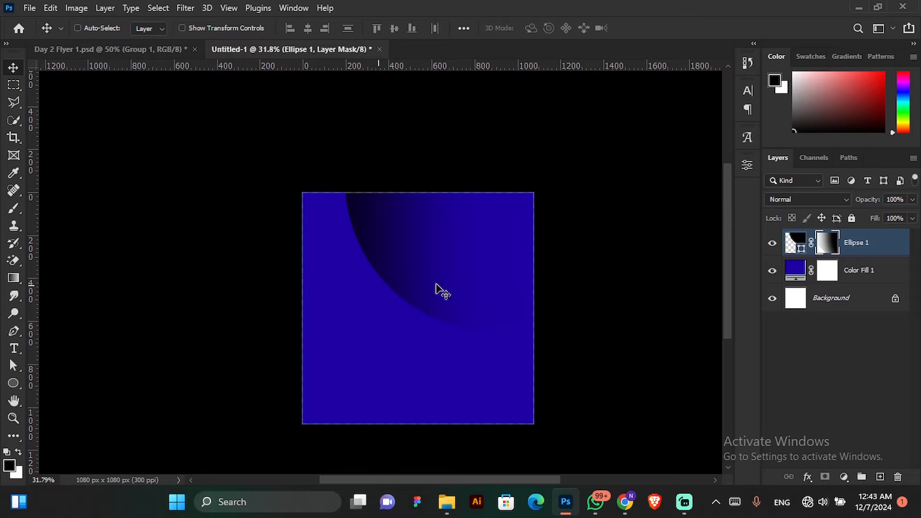
scroll(405, 234, "down", 3)
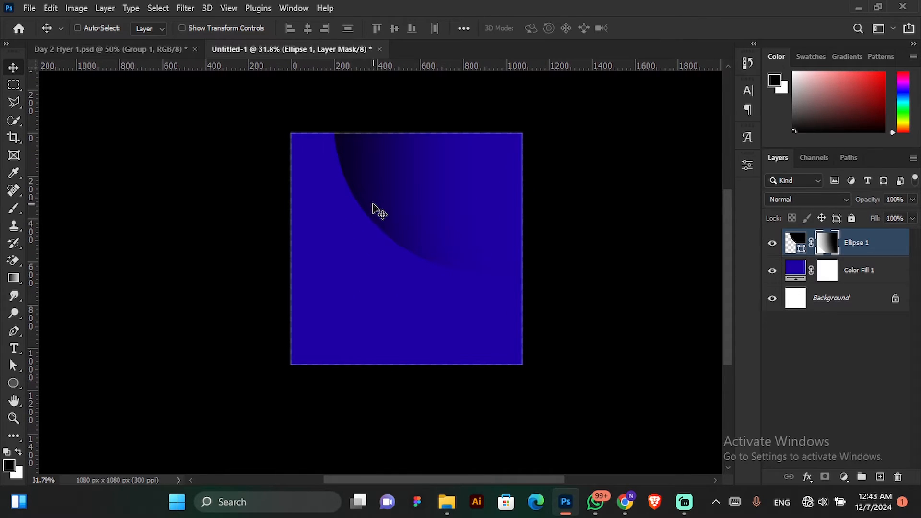
key("ctrl")
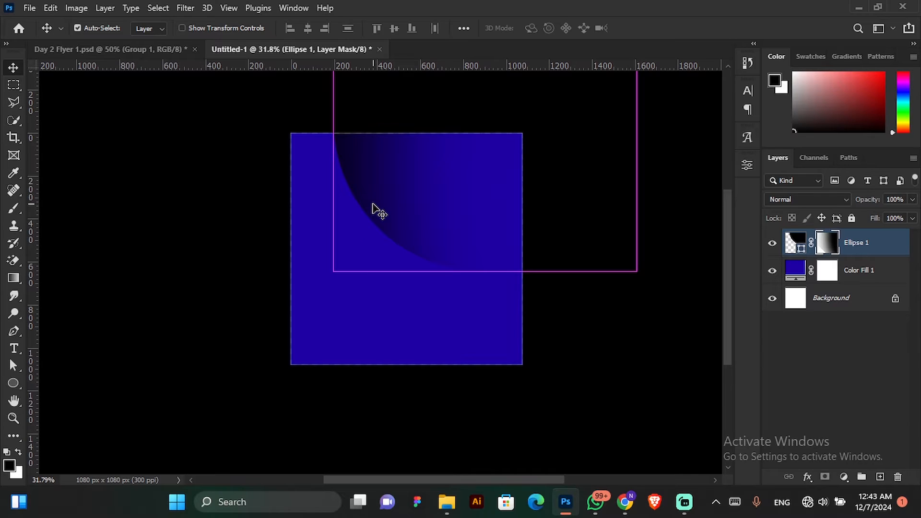
key("ctrl+j")
key("ctrl+z")
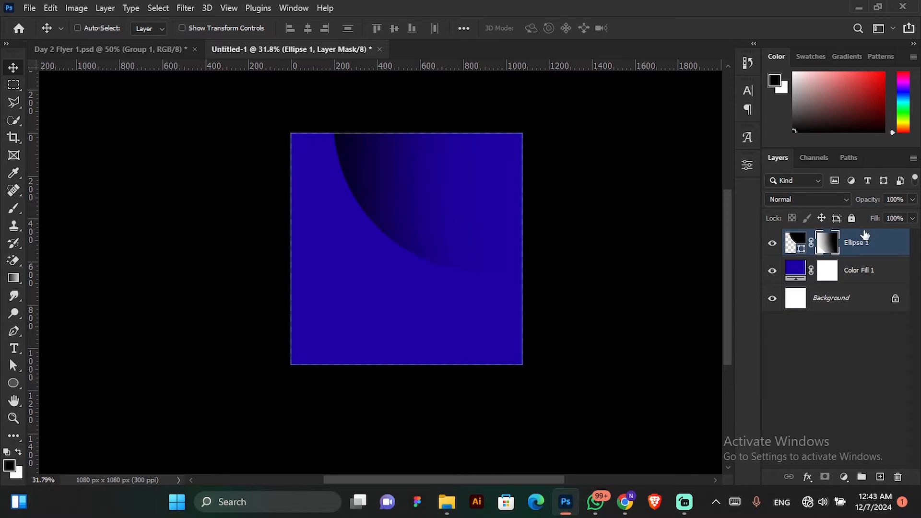
Duplicate the faded circle layer as "Ellipse 1 copy" and move the copy lower on the canvas.
right_click(866, 243)
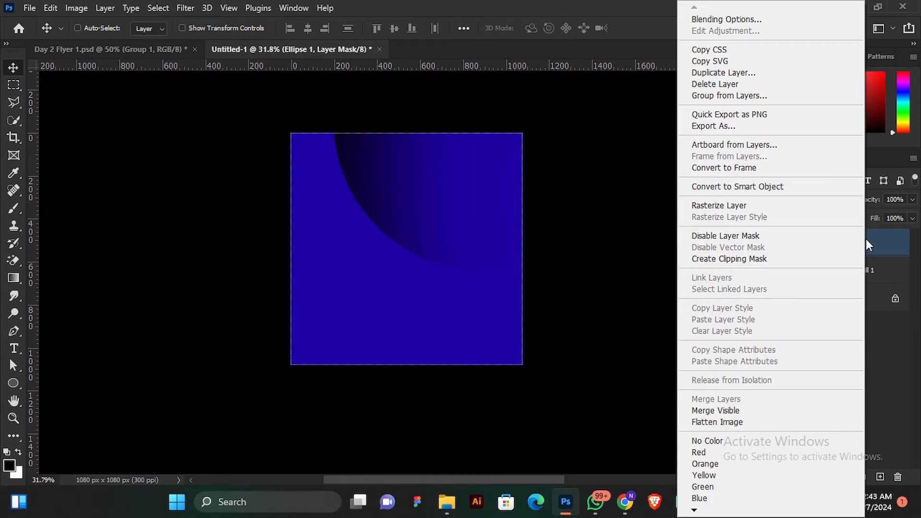
left_click(706, 73)
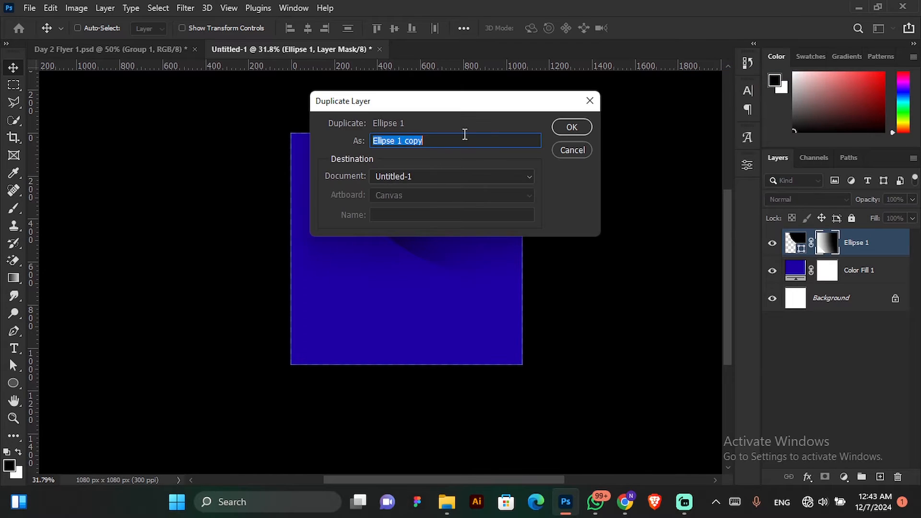
left_click(572, 127)
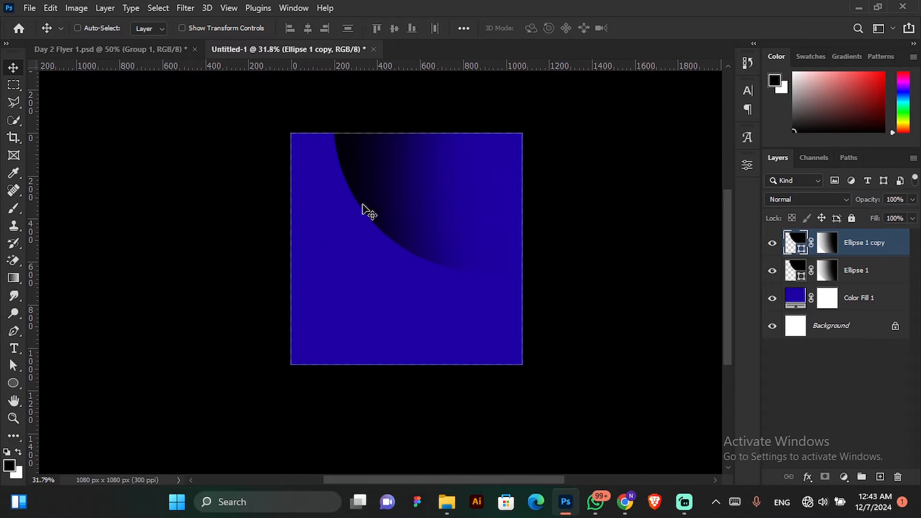
left_click_drag(462, 226, 372, 285)
left_click_drag(464, 253, 516, 307)
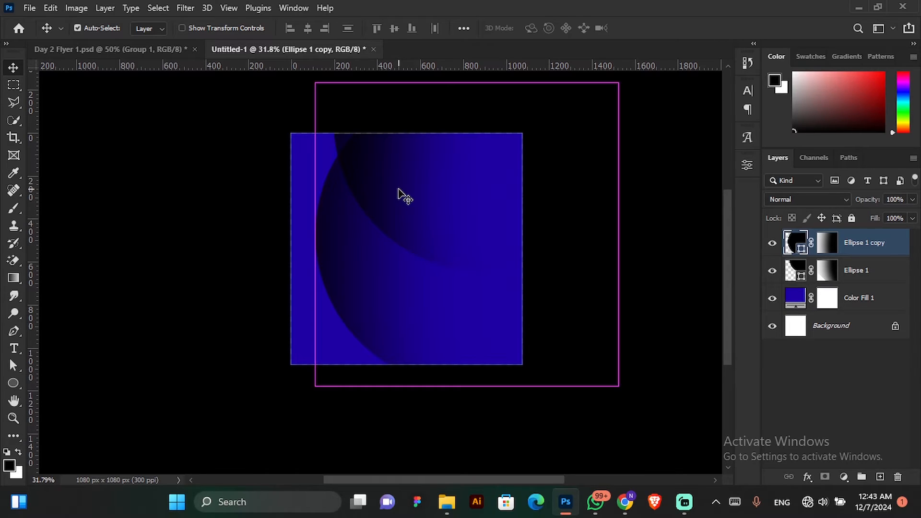
Rotate the circle copy to about 57° and place it over the canvas's lower-left area, overlapping the first circle.
key("ctrl+t")
left_click_drag(631, 109, 486, 341)
left_click_drag(453, 202, 232, 310)
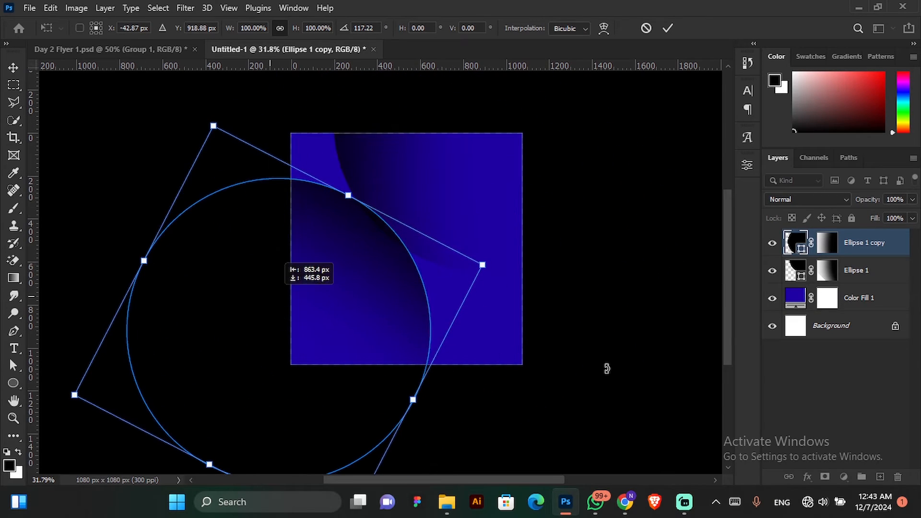
left_click_drag(606, 368, 544, 191)
left_click_drag(315, 354, 425, 321)
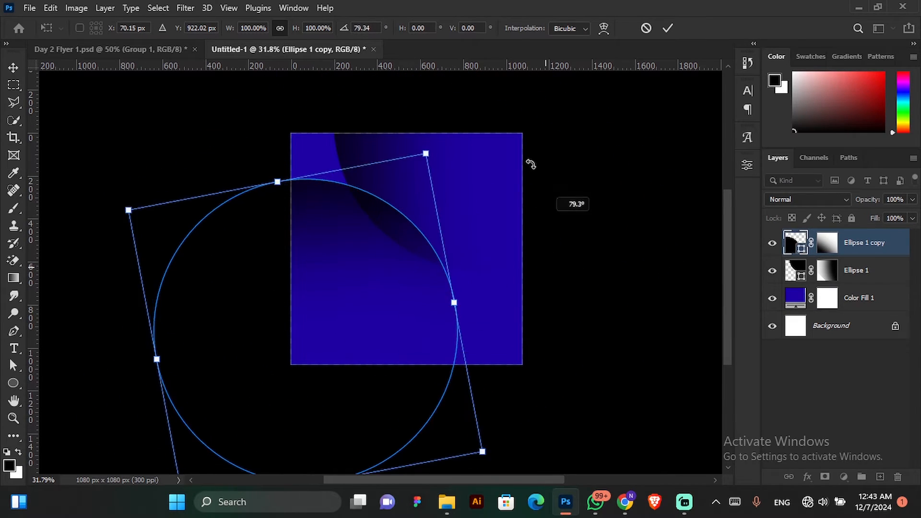
left_click_drag(528, 158, 434, 82)
left_click_drag(341, 329, 365, 307)
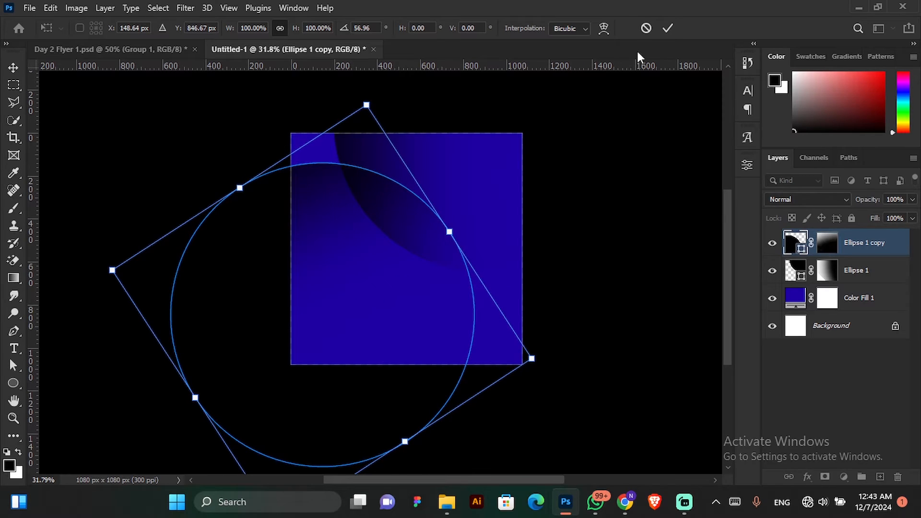
left_click(667, 27)
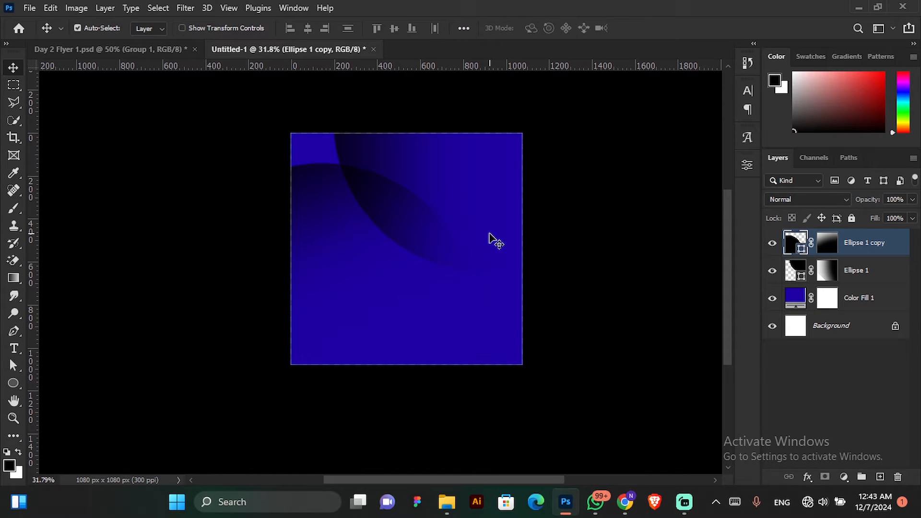
Duplicate the faded circle layer "Ellipse 1 copy", rotate the duplicate to about -71.5°, and place it over the canvas's lower-right area.
key("ctrl+j")
left_click_drag(376, 170, 517, 258)
key("ctrl+t")
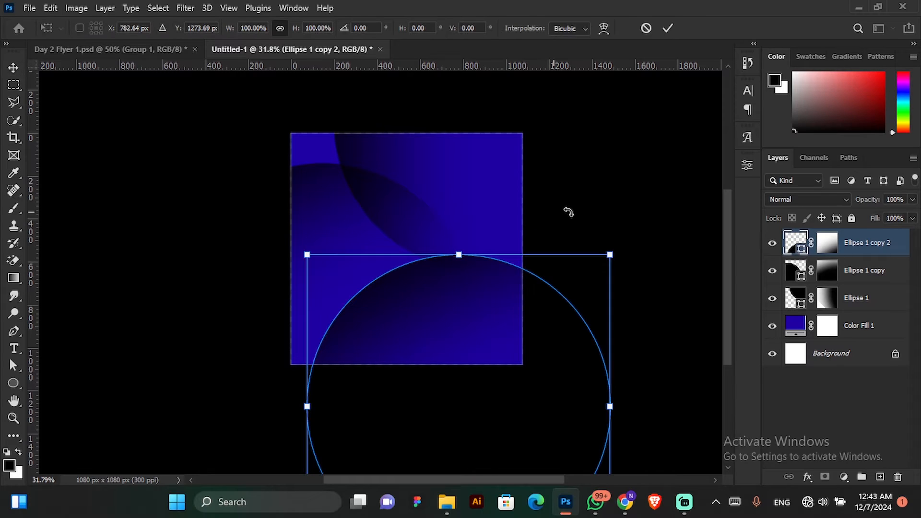
left_click_drag(568, 212, 330, 225)
left_click_drag(435, 372, 461, 359)
left_click(667, 27)
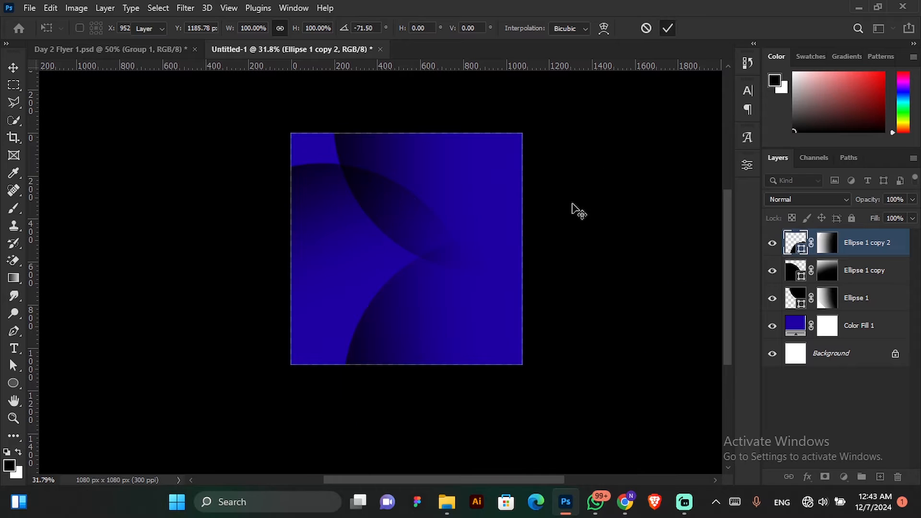
left_click_drag(491, 282, 496, 287)
key("ctrl")
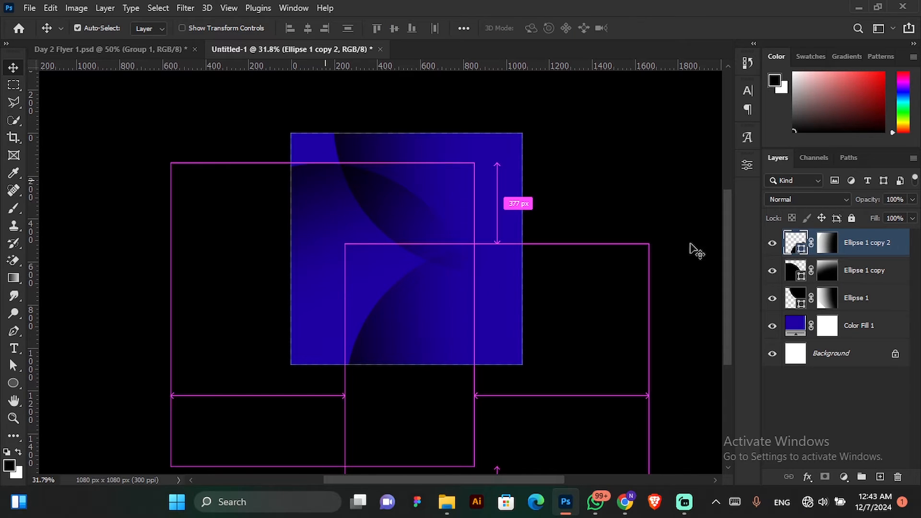
Move the "Ellipse 1 copy" circle slightly up and shift the "Ellipse 1" circle to the right and up, separating their overlap.
left_click(844, 278)
left_click_drag(477, 265, 470, 234)
left_click(861, 298)
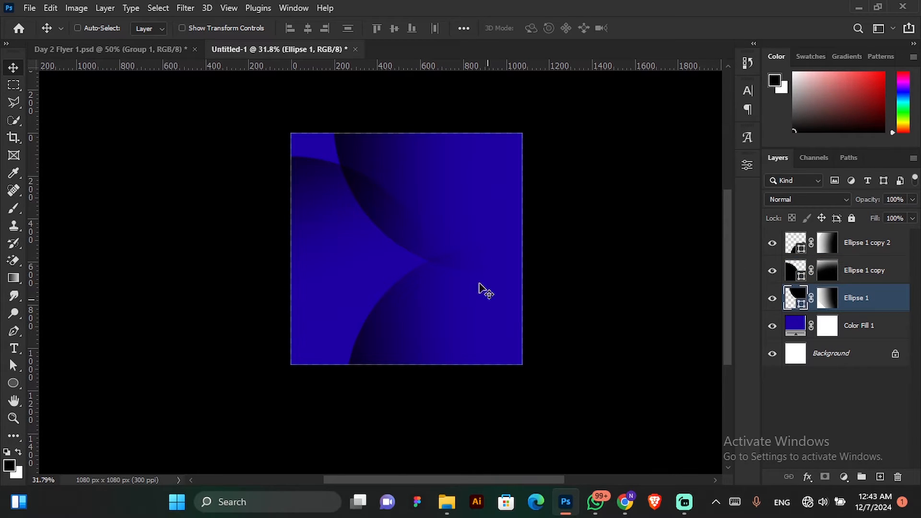
mouse_move(486, 264)
left_mouse_down()
mouse_move(460, 243)
mouse_move(516, 251)
mouse_move(508, 261)
mouse_move(491, 257)
mouse_move(497, 269)
left_mouse_up()
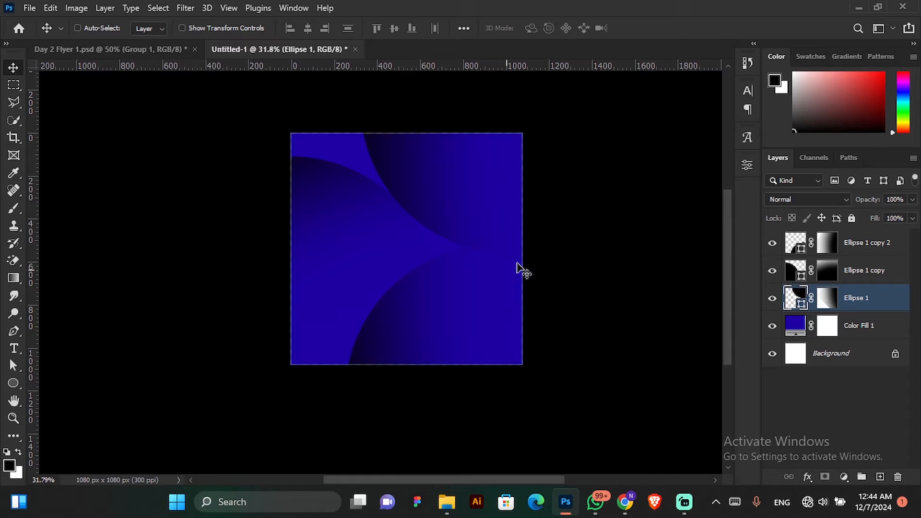
Duplicate the "Ellipse 1 copy 2" layer, rotate the duplicate to about 30°, and place it over the canvas's lower-left area.
left_click(882, 245)
left_click_drag(468, 318, 419, 354)
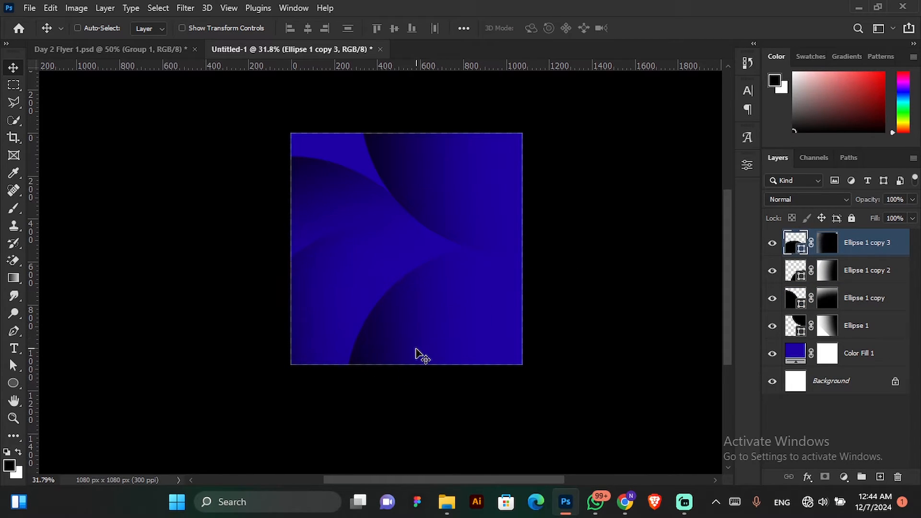
key("ctrl")
key("ctrl+t")
left_click_drag(531, 197, 602, 291)
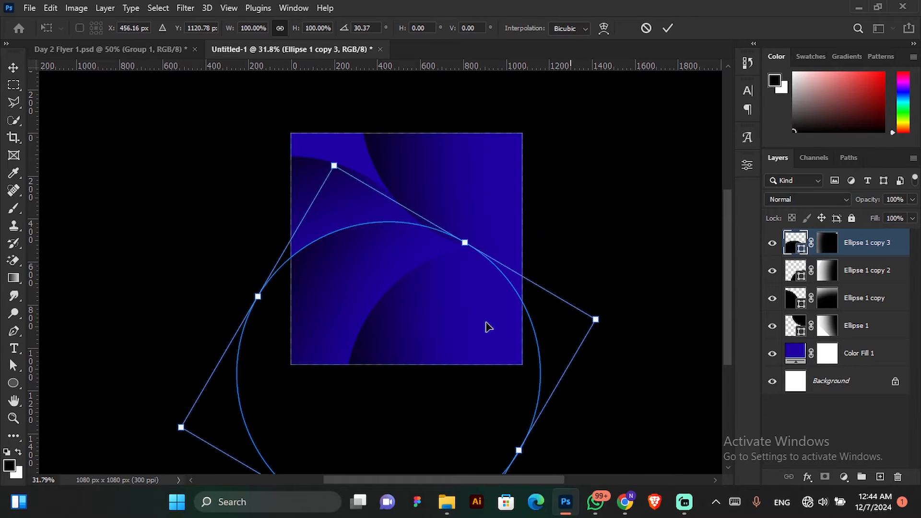
mouse_move(487, 323)
left_mouse_down()
mouse_move(446, 309)
mouse_move(472, 333)
left_mouse_up()
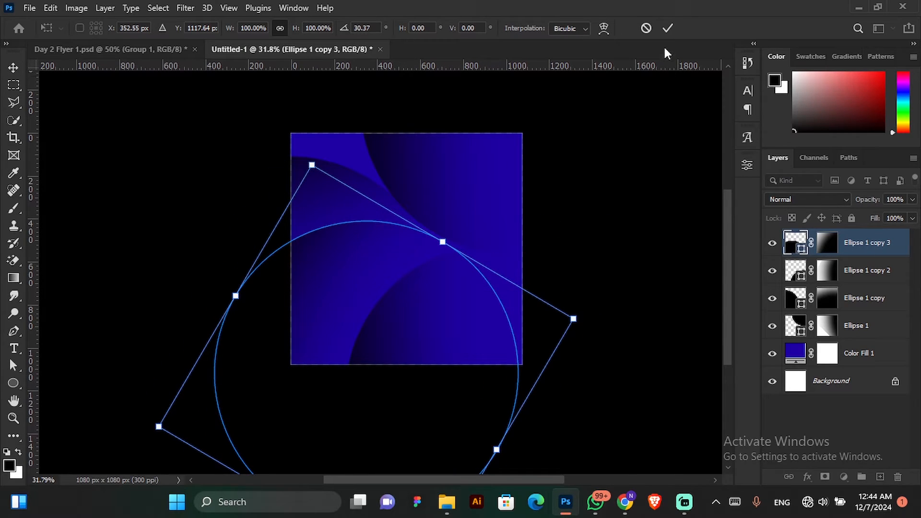
left_click(667, 28)
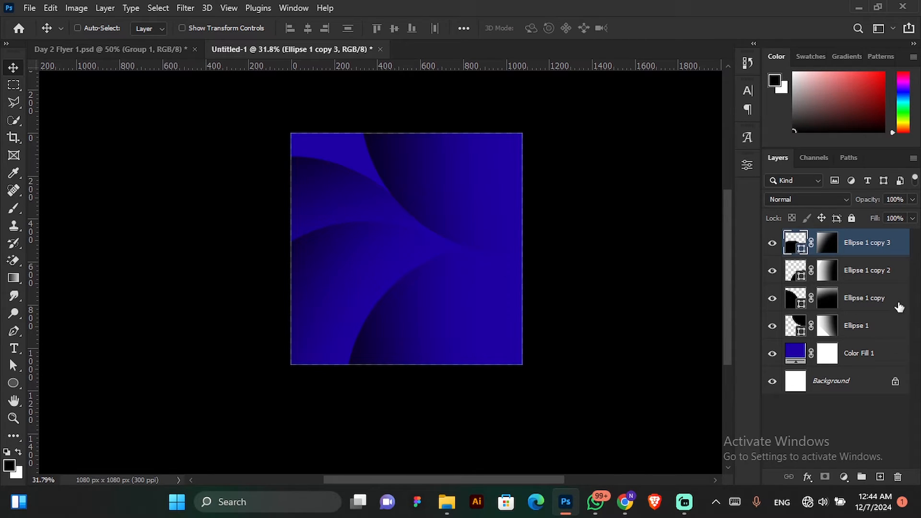
Group the four ellipse layers together above the colour fill.
left_click(863, 282, "ctrl")
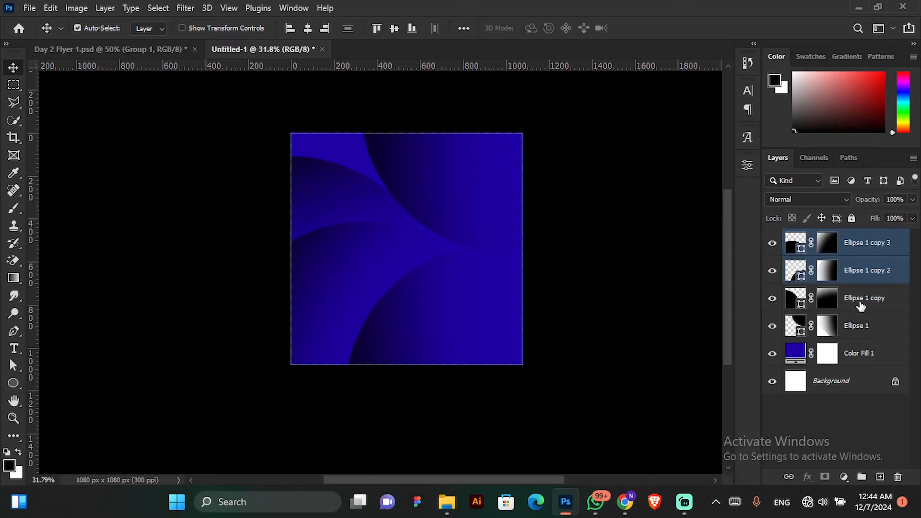
left_click(861, 309, "ctrl")
left_click(867, 336, "ctrl")
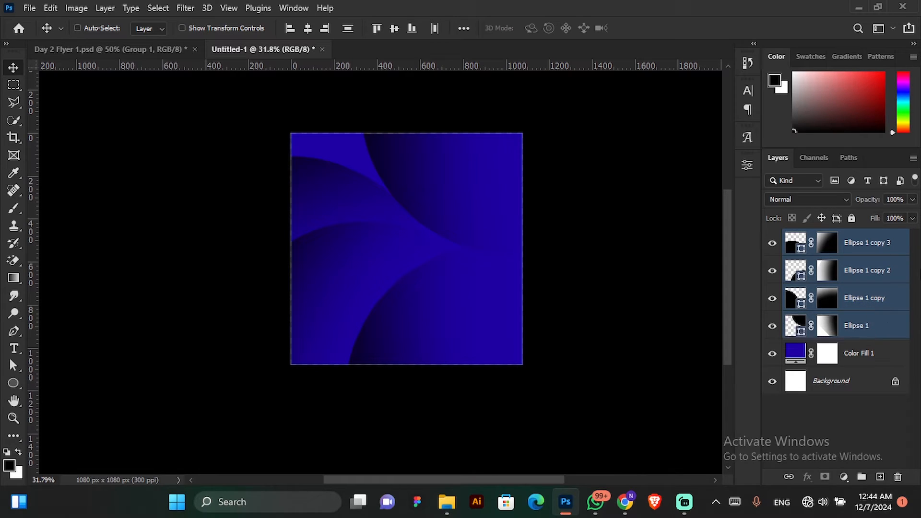
left_click(859, 249)
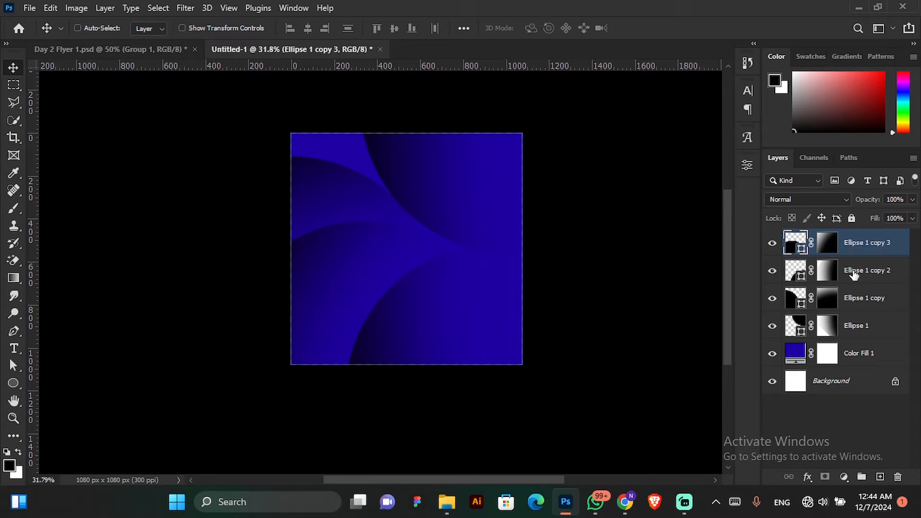
left_click(865, 331, "shift")
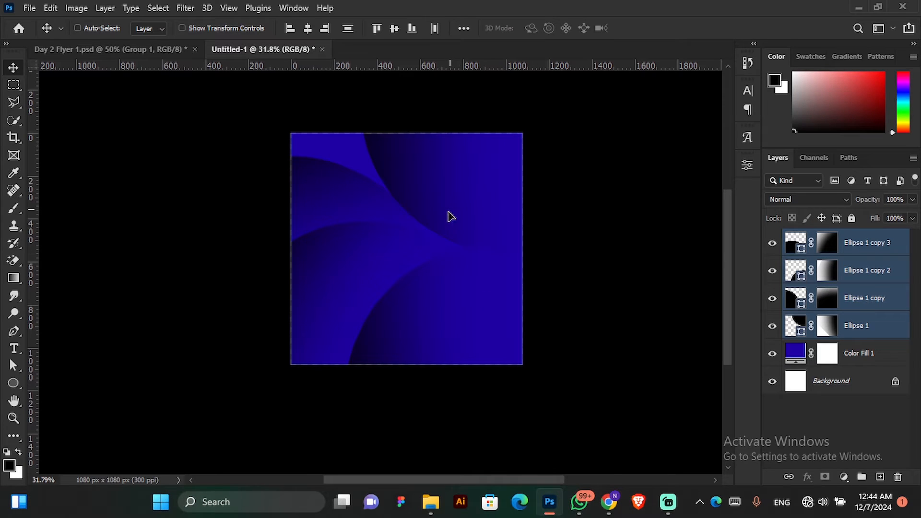
left_click_drag(449, 211, 437, 218)
key("ctrl+z")
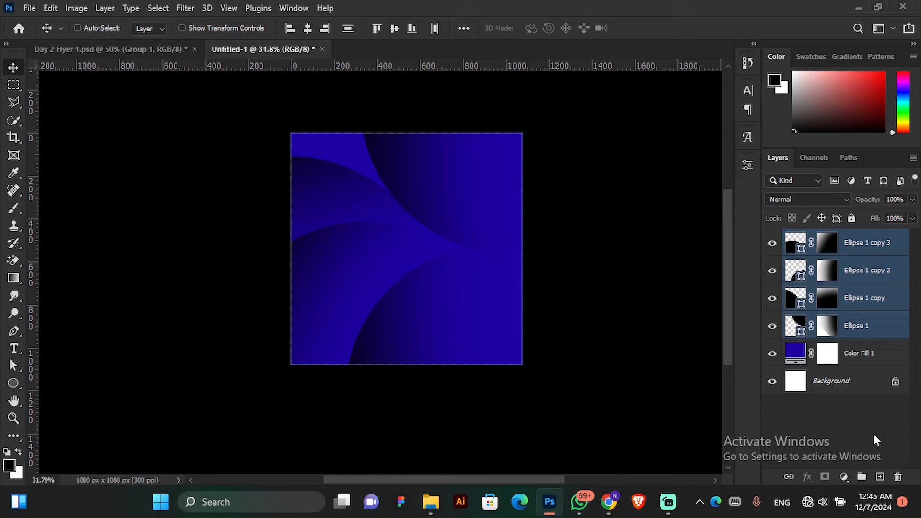
left_click(862, 476)
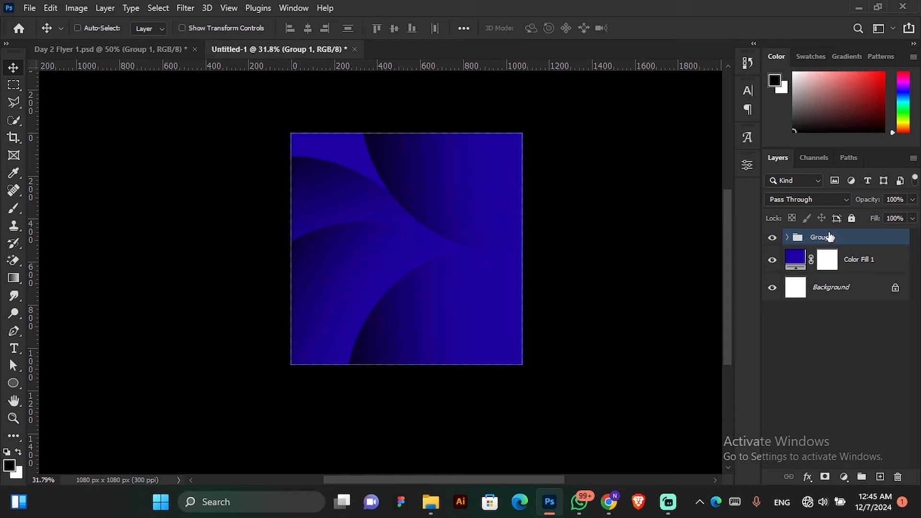
Compare the background with the circle group hidden and shown, and check the blend modes available for the group.
left_click(773, 238)
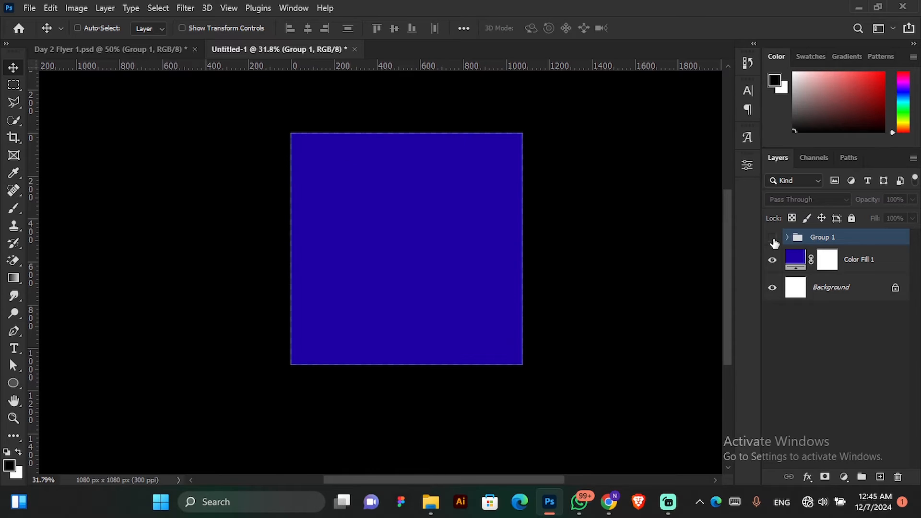
left_click(772, 239)
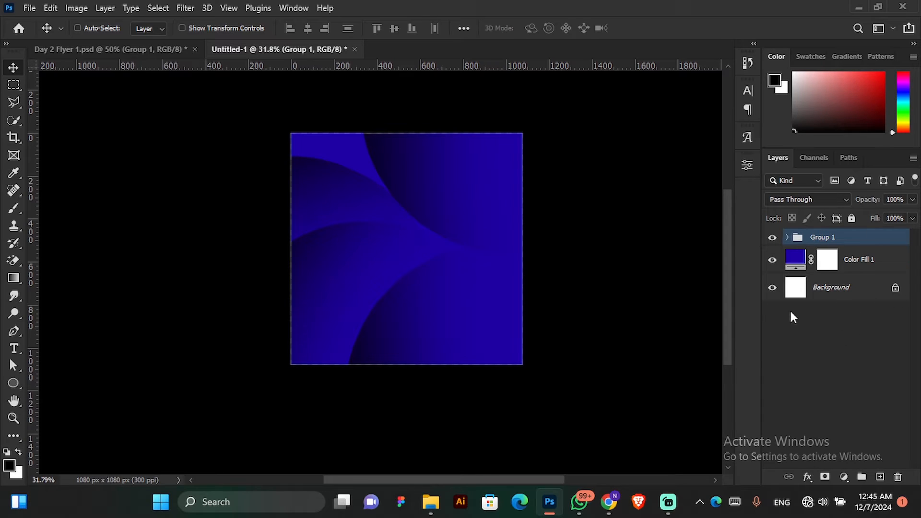
left_click(815, 201)
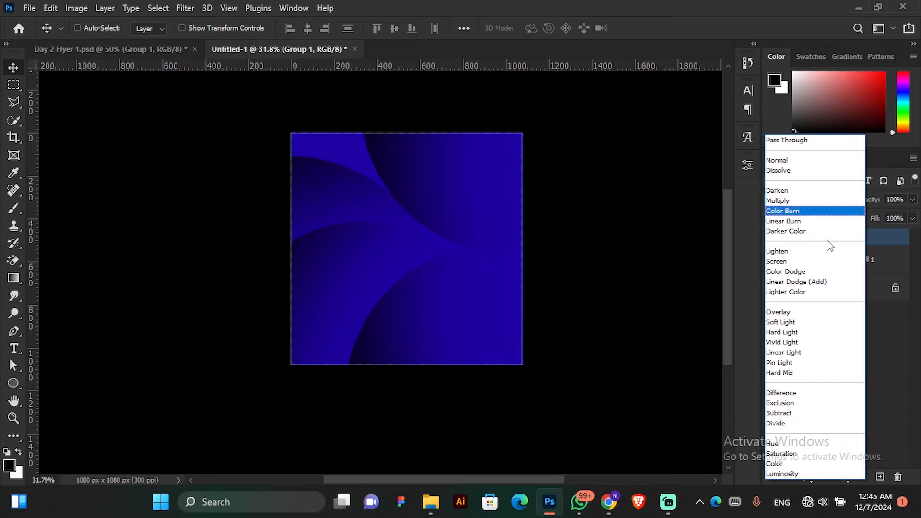
left_click(685, 234)
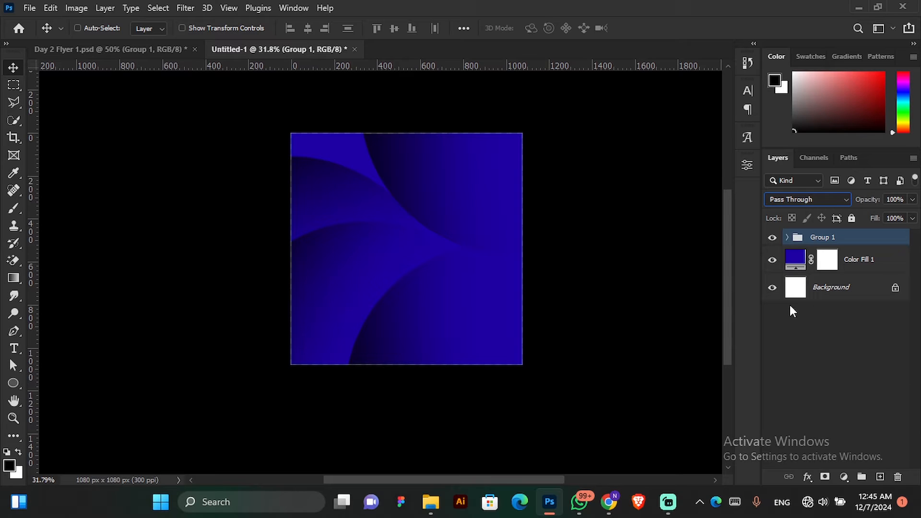
left_click(855, 325)
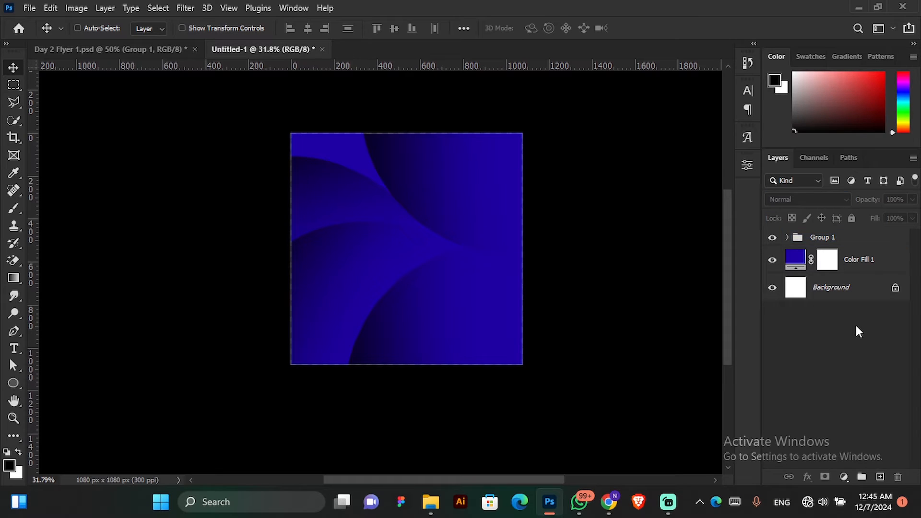
Reduce the circle group's opacity to 40%.
left_click(844, 239)
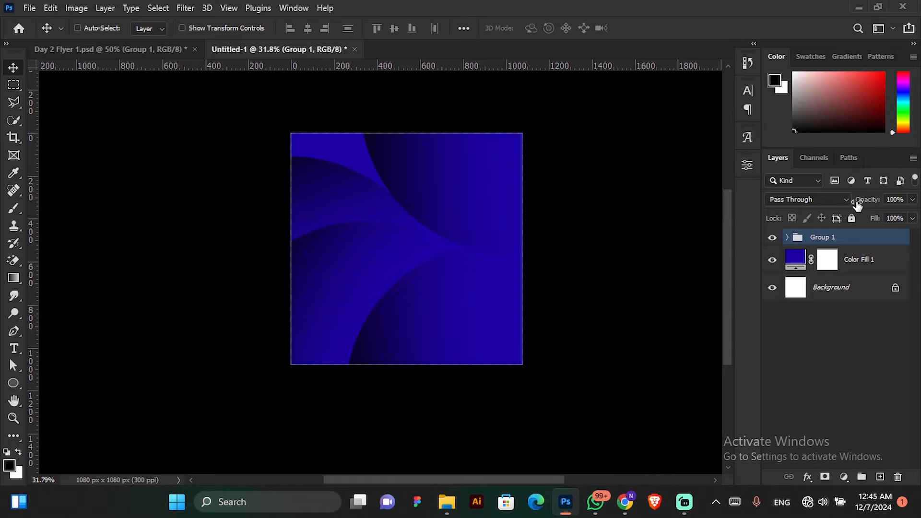
left_click(911, 199)
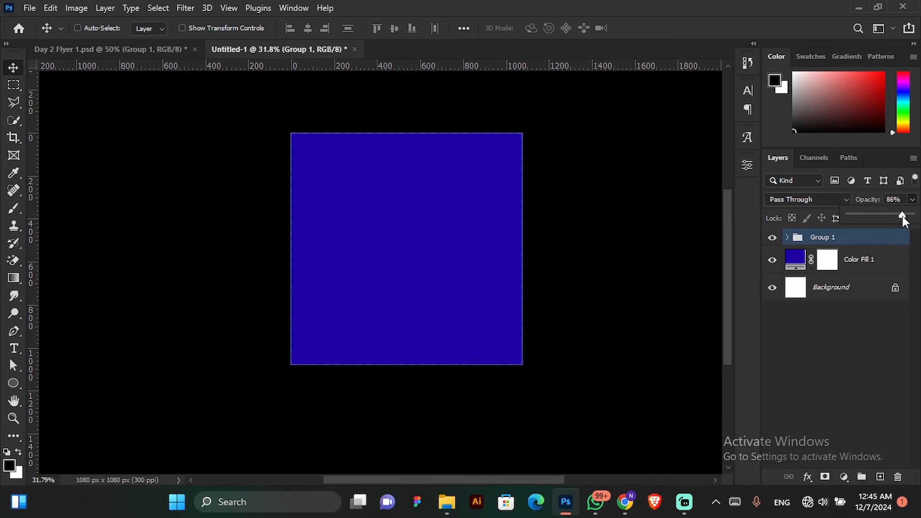
left_click_drag(901, 215, 902, 214)
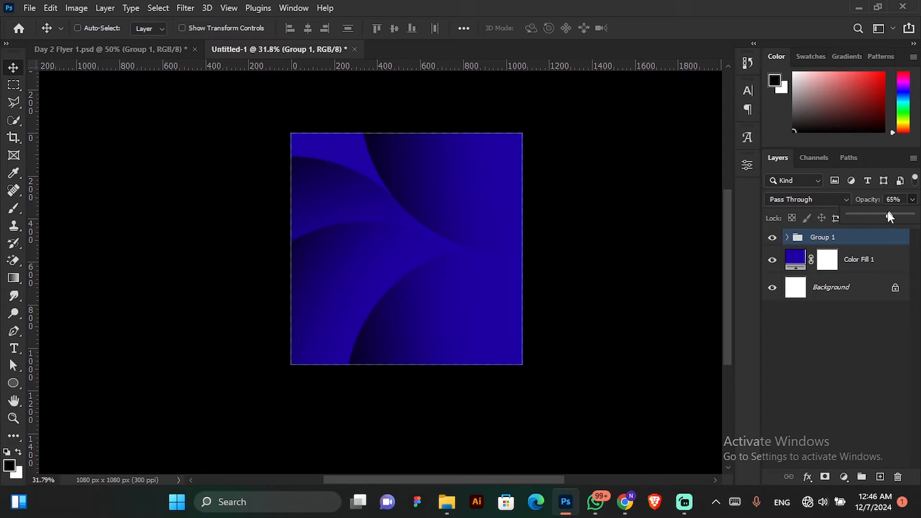
left_click_drag(889, 217, 878, 225)
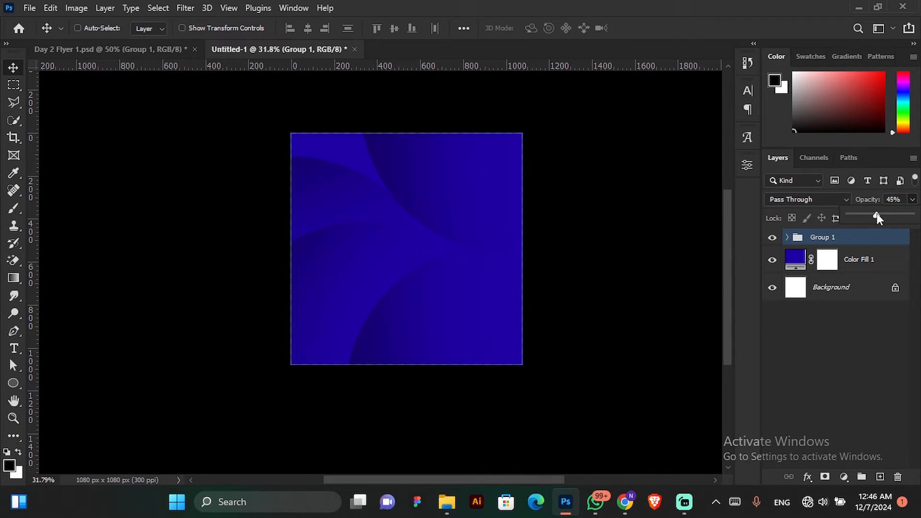
left_click_drag(874, 214, 871, 215)
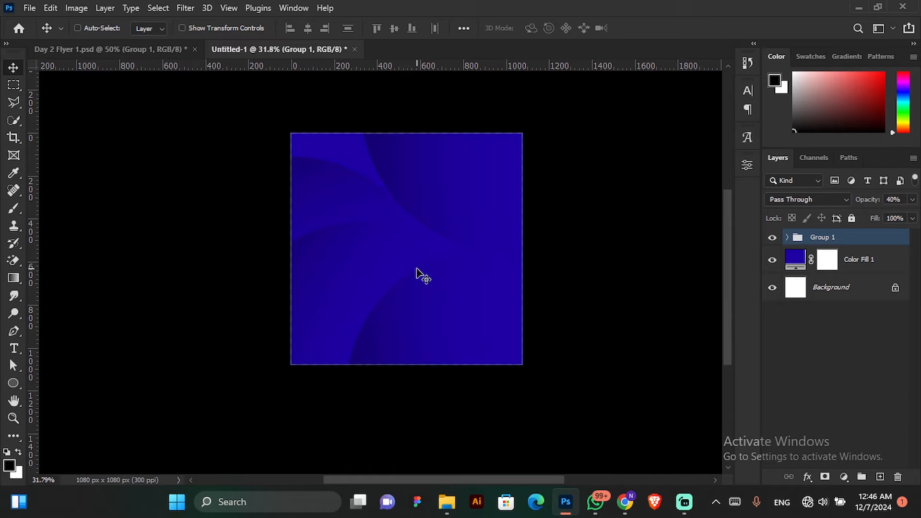
Nudge the group of faded circles slightly to the left on the canvas.
scroll(422, 275, "up", 4)
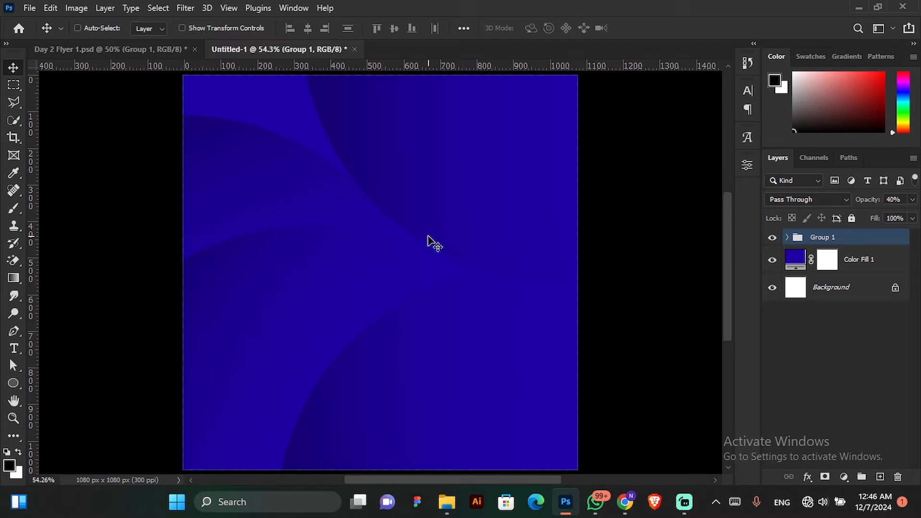
key("ctrl")
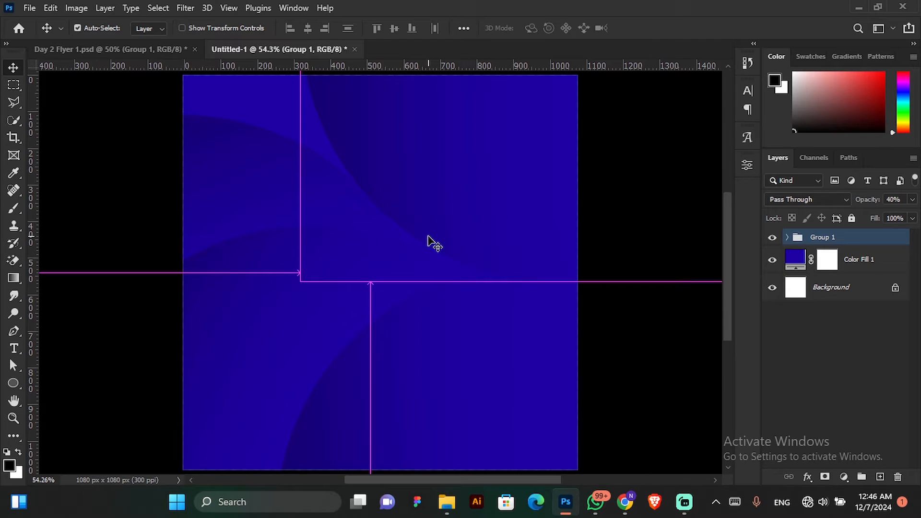
key("ctrl+minus")
key("ctrl+minus")
key("ctrl+minus")
key("ctrl+minus")
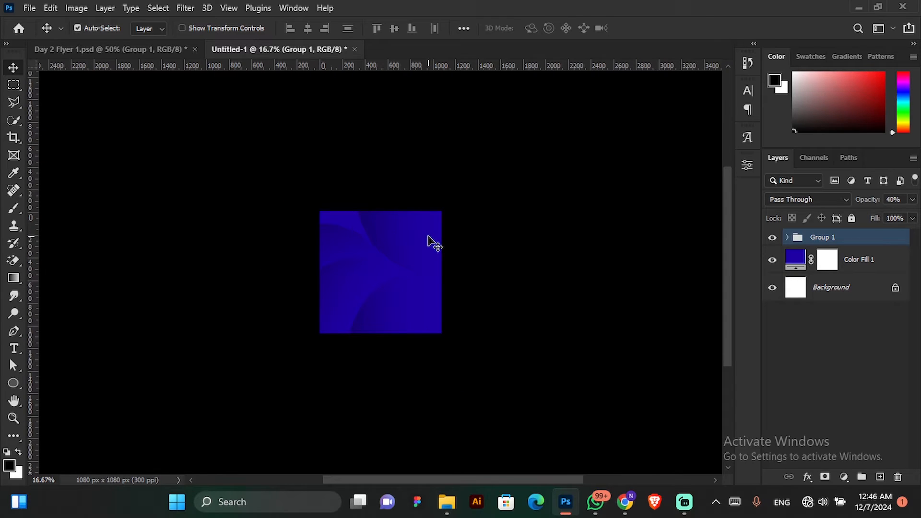
key("ctrl+plus")
key("ctrl+plus")
key("ctrl+plus")
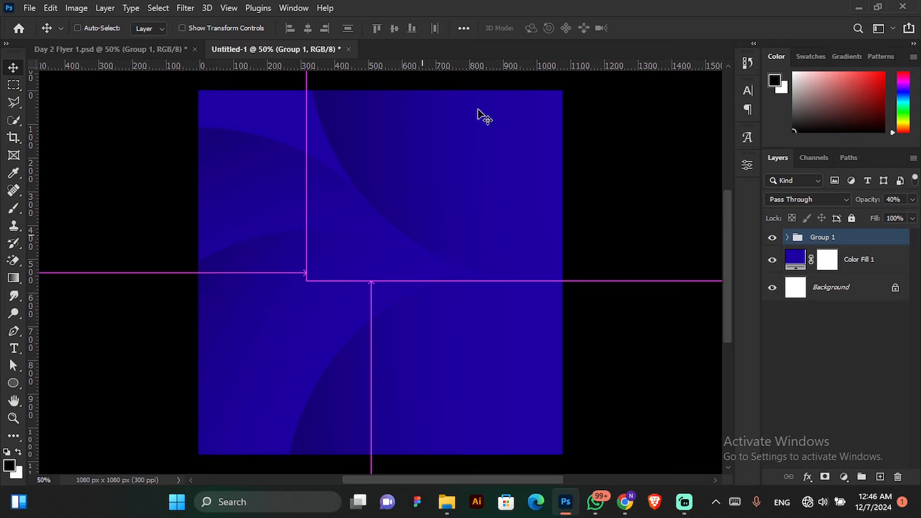
left_click_drag(424, 270, 417, 232)
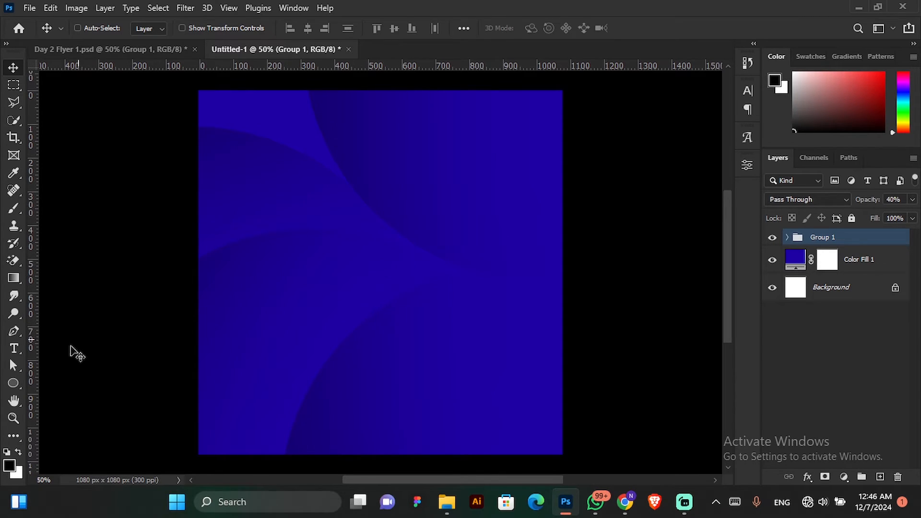
Add the green three-line text “I just learned how / to design this using / photoshop” and move it toward the upper middle of the canvas.
left_click(14, 348)
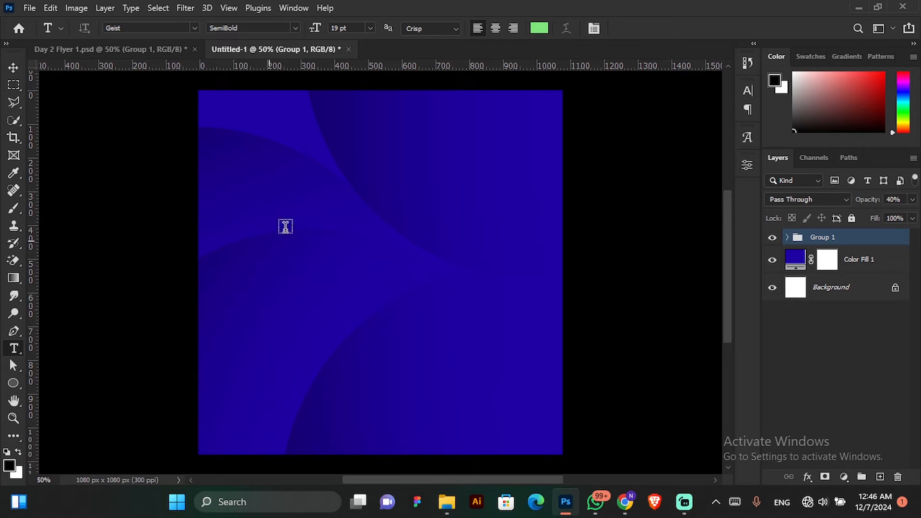
left_click(324, 191)
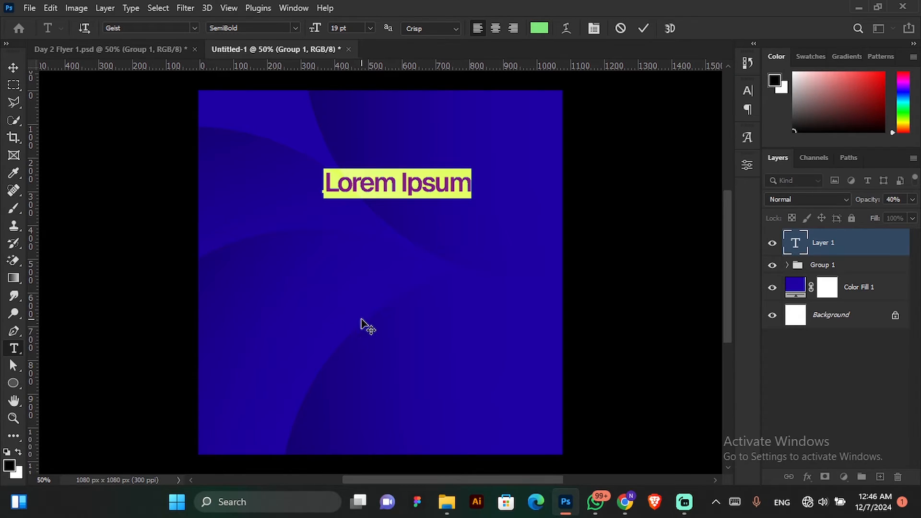
type("\"I")
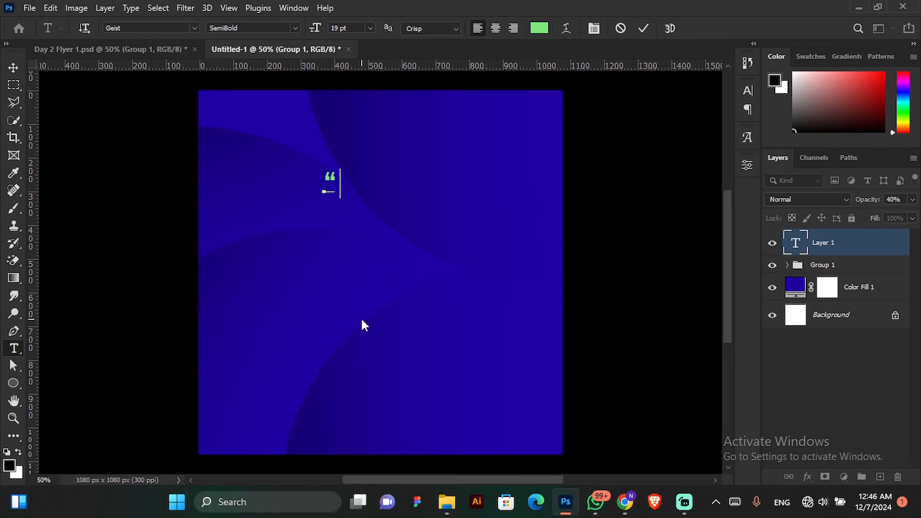
type(" just ")
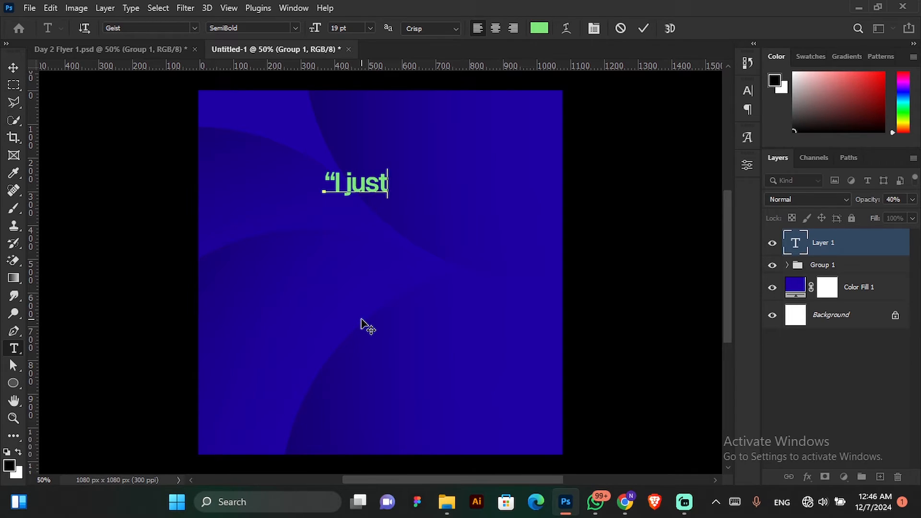
type("learne")
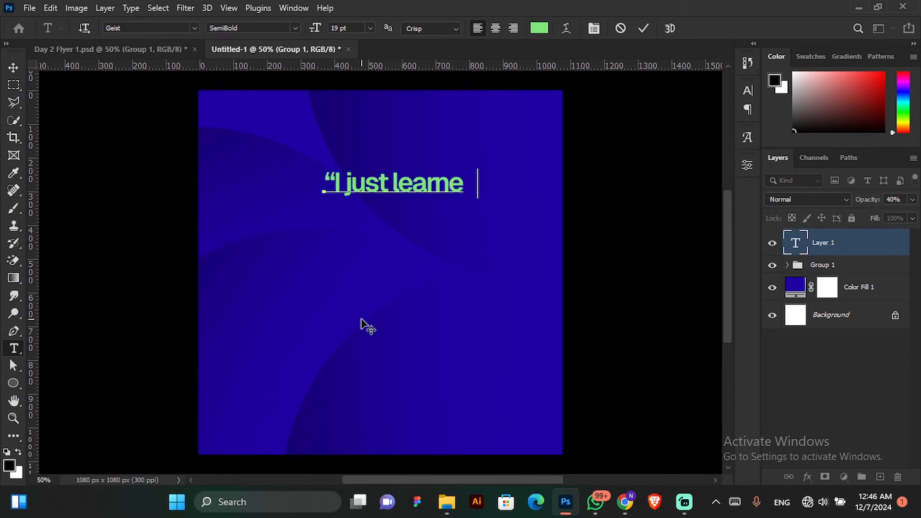
type("d how")
key("Return")
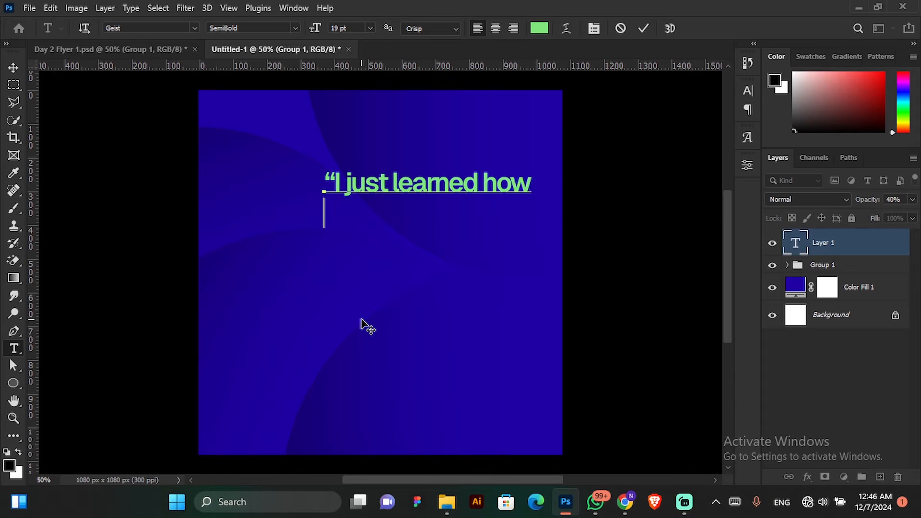
type("to ")
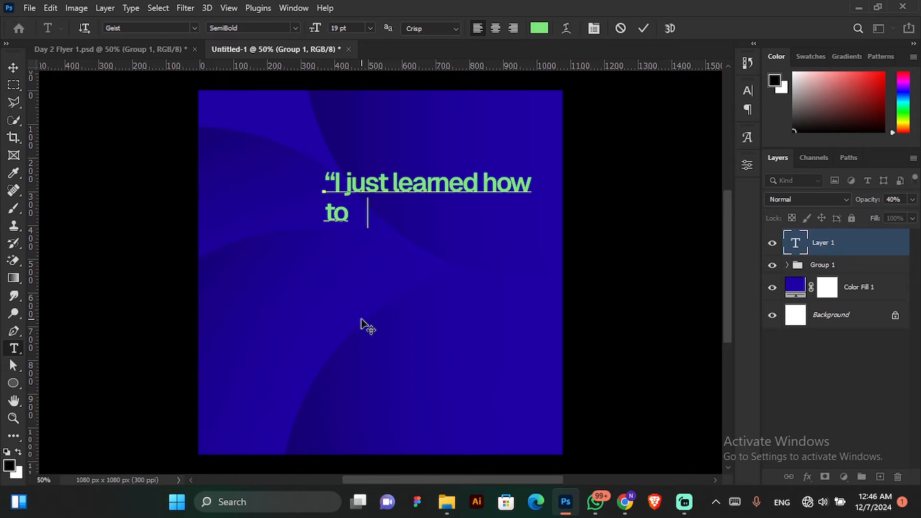
type("design t")
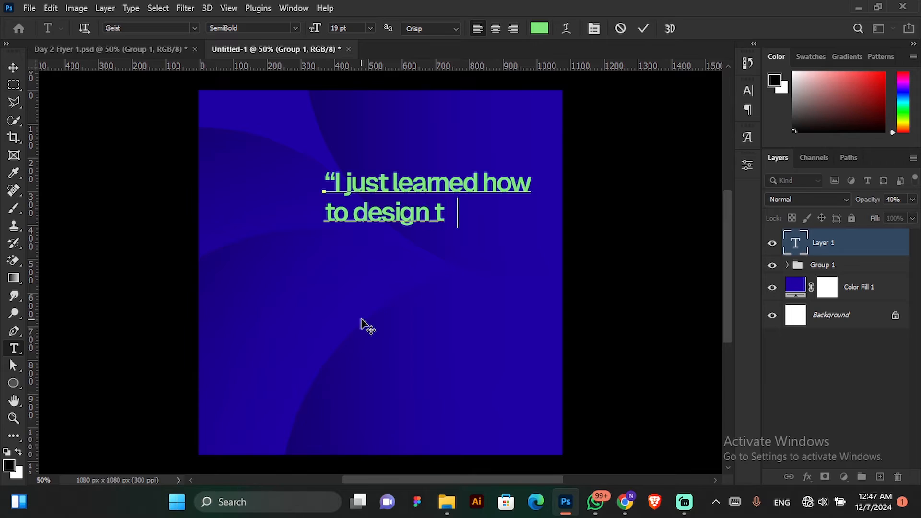
type("his using")
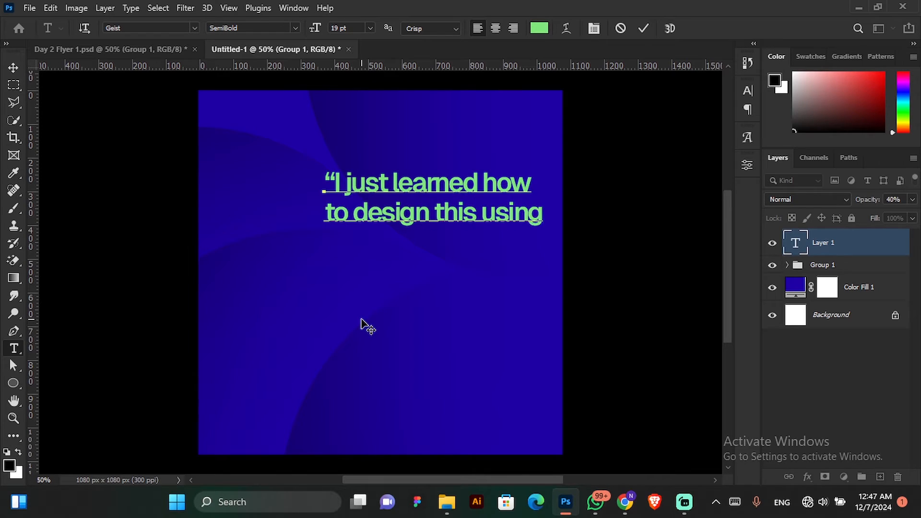
key("Return")
type("p")
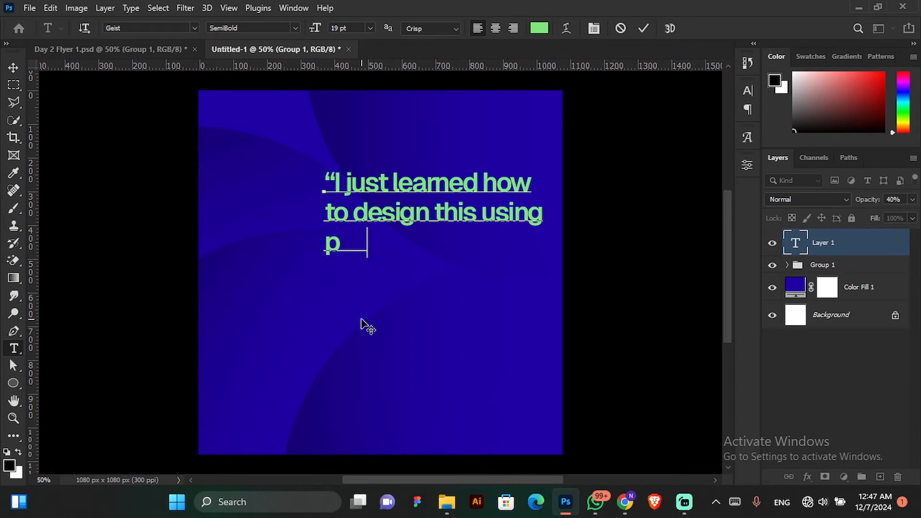
type("hotosh p")
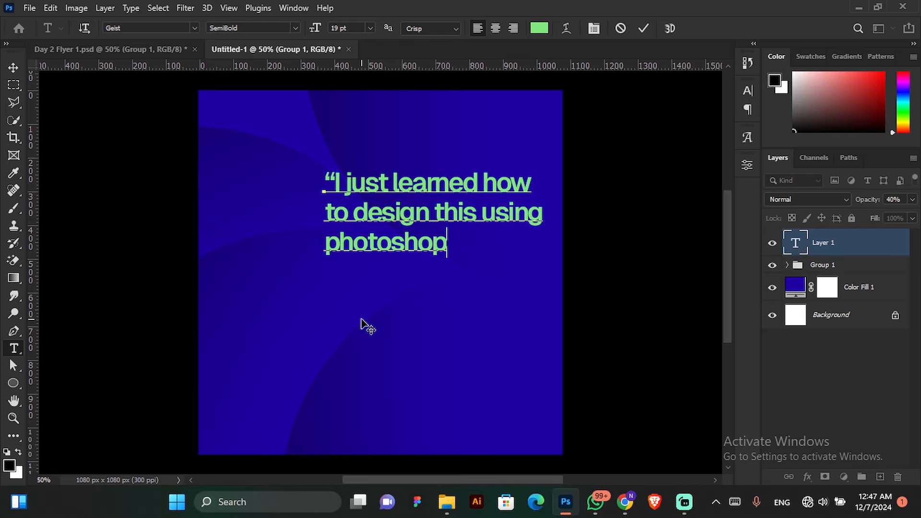
type("”")
key("ctrl")
left_click(642, 30)
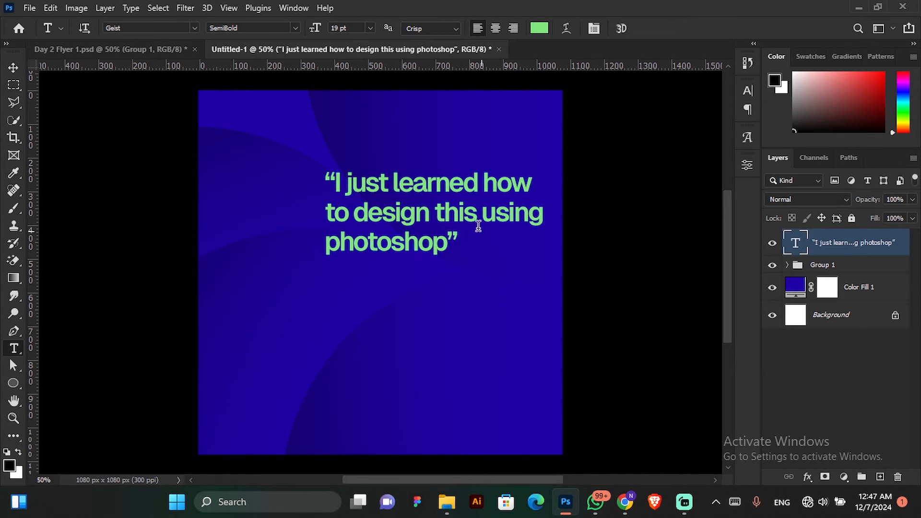
left_click(13, 68)
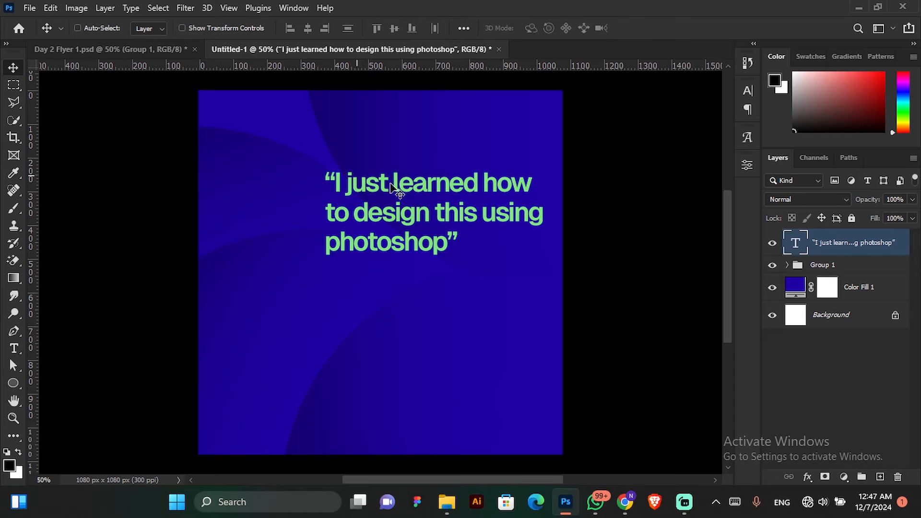
left_click_drag(443, 202, 423, 211)
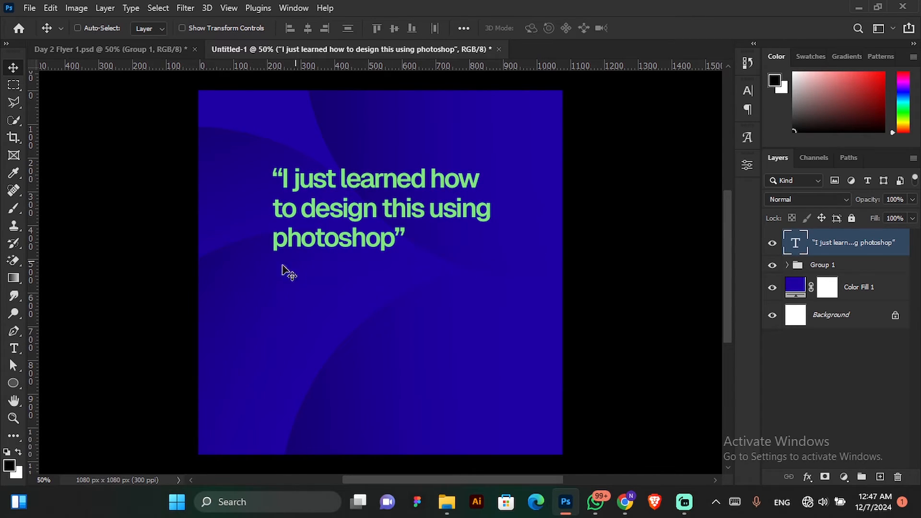
Change the quote's text colour to white.
left_click(14, 348)
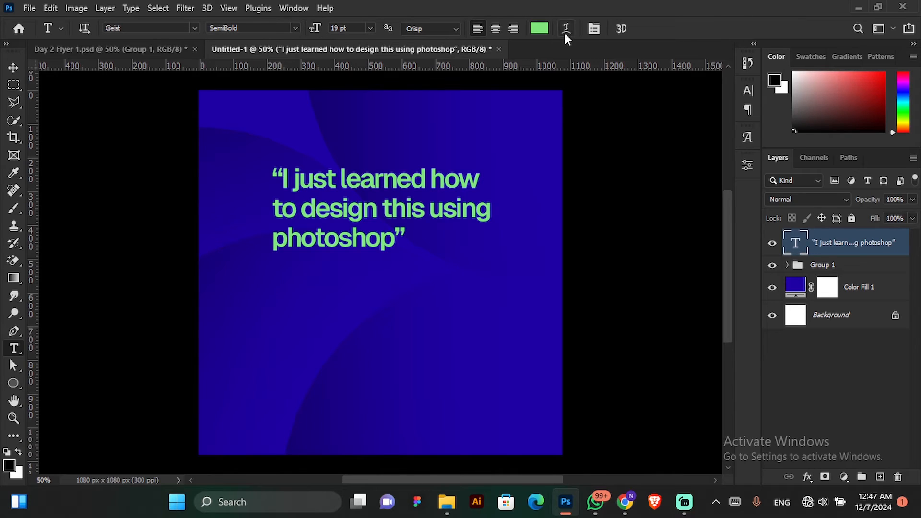
left_click(593, 28)
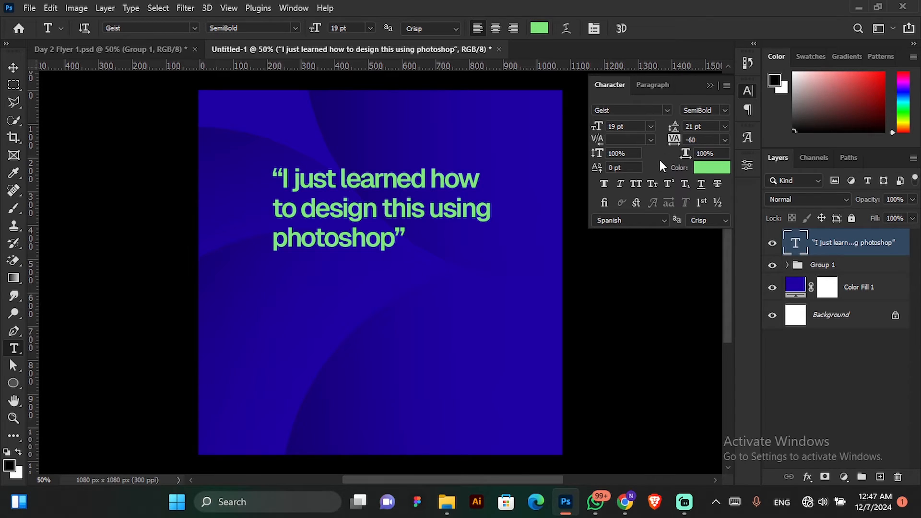
left_click(721, 170)
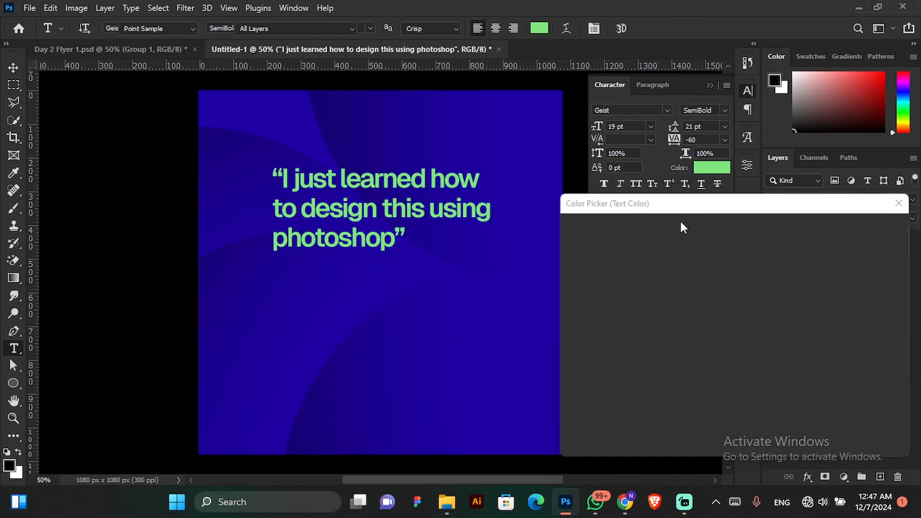
left_click(564, 233)
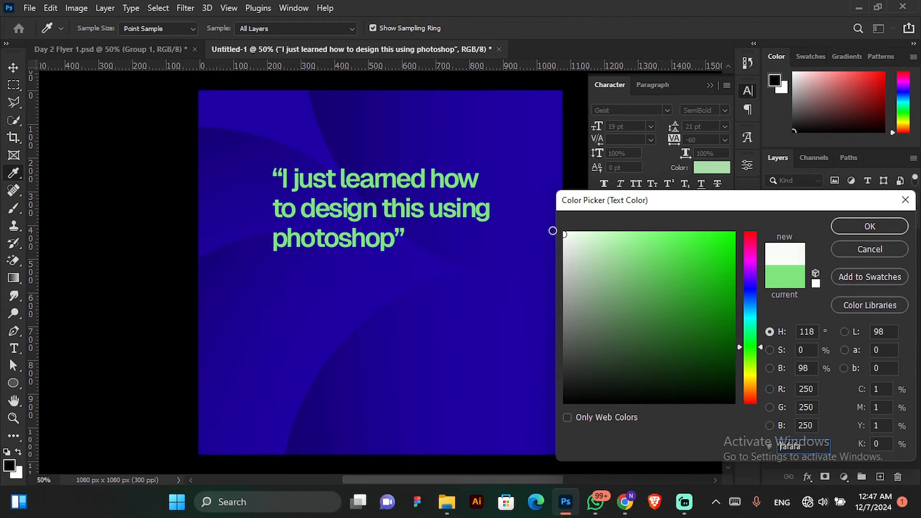
left_click(863, 228)
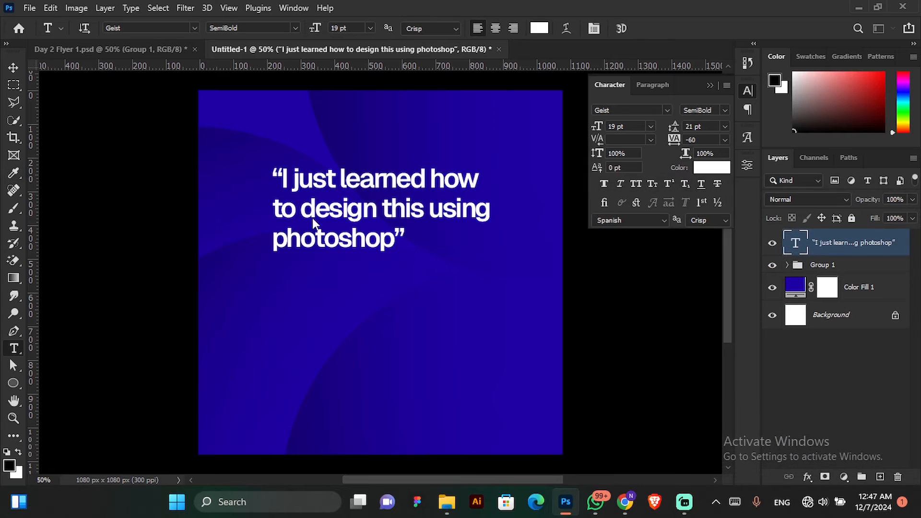
Scale the quote text up proportionally to about 21 pt and reposition it in the upper half of the canvas.
left_click(14, 68)
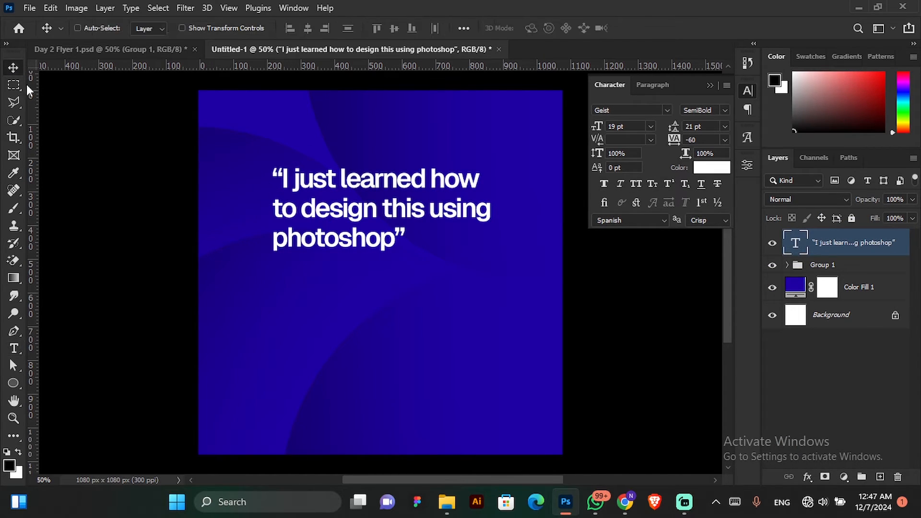
left_click_drag(417, 229, 419, 222)
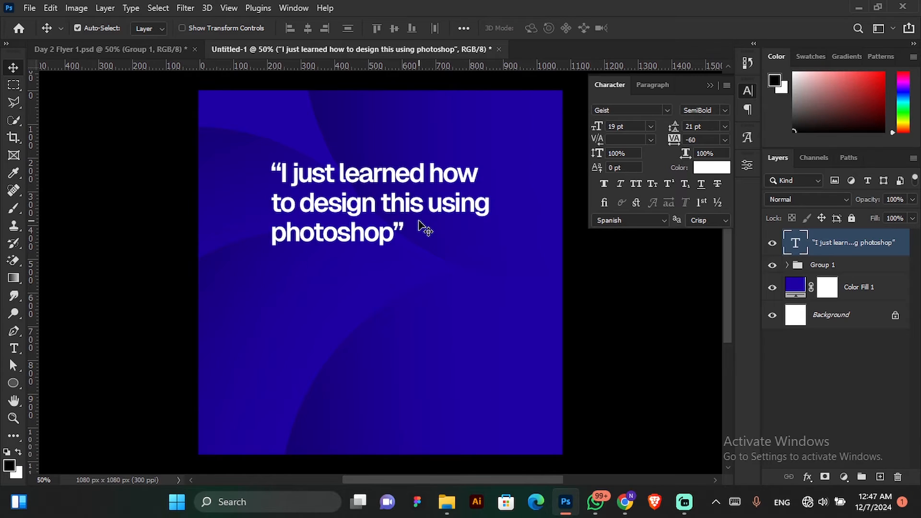
key("ctrl+t")
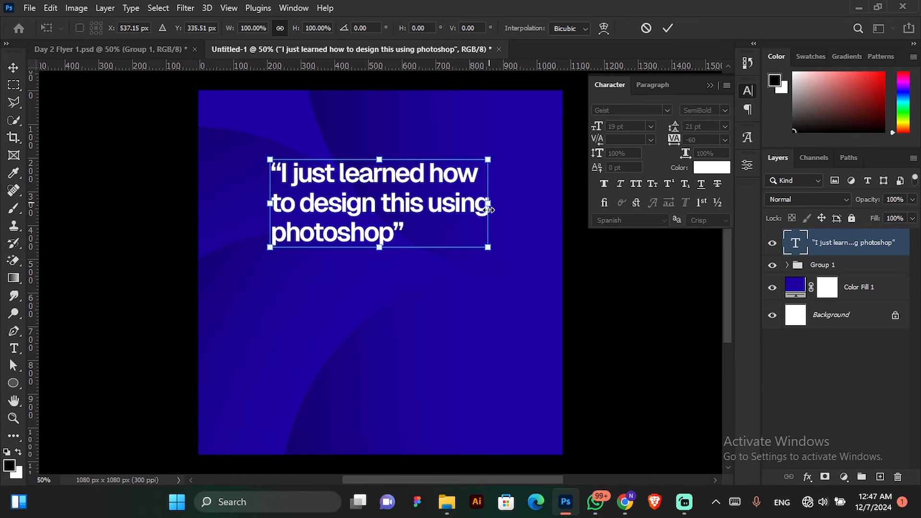
left_click_drag(487, 247, 514, 262)
left_click_drag(429, 218, 406, 211)
left_click(667, 28)
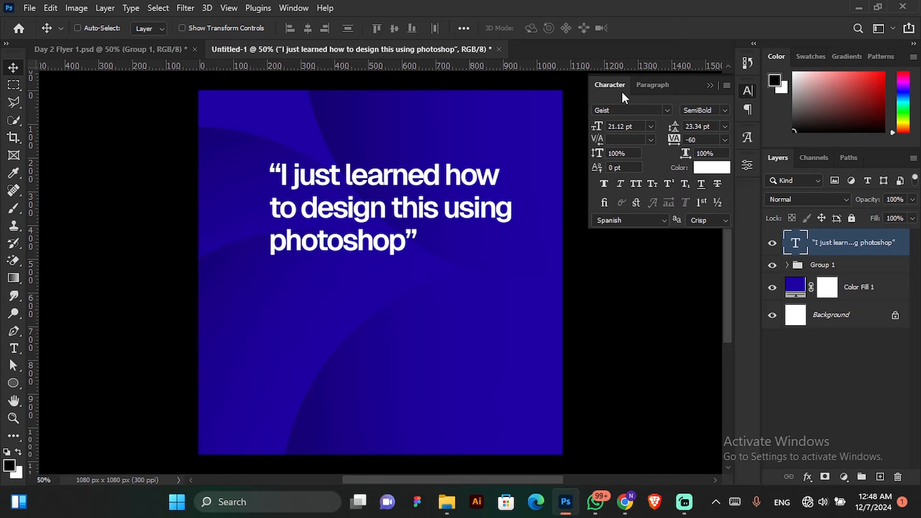
Try centre and right paragraph alignment on the quote, and return it to left alignment in the upper half of the canvas.
left_click(653, 85)
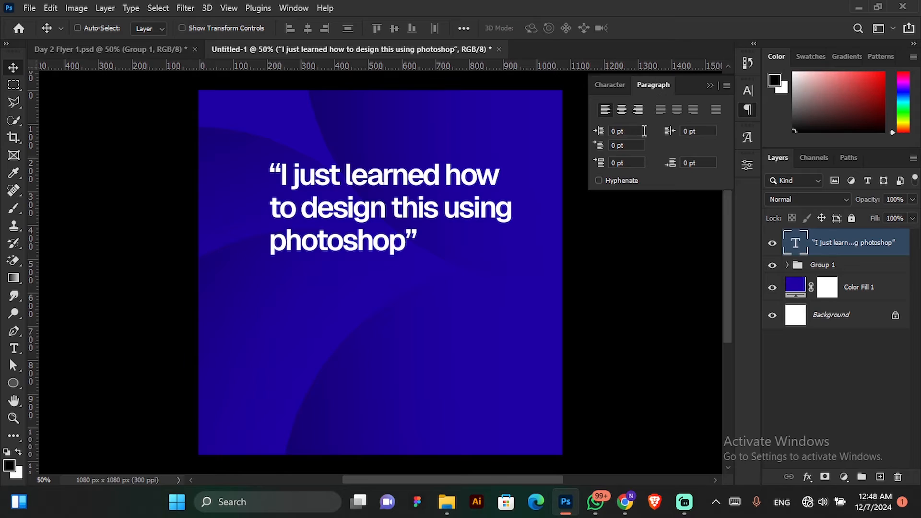
left_click(625, 109)
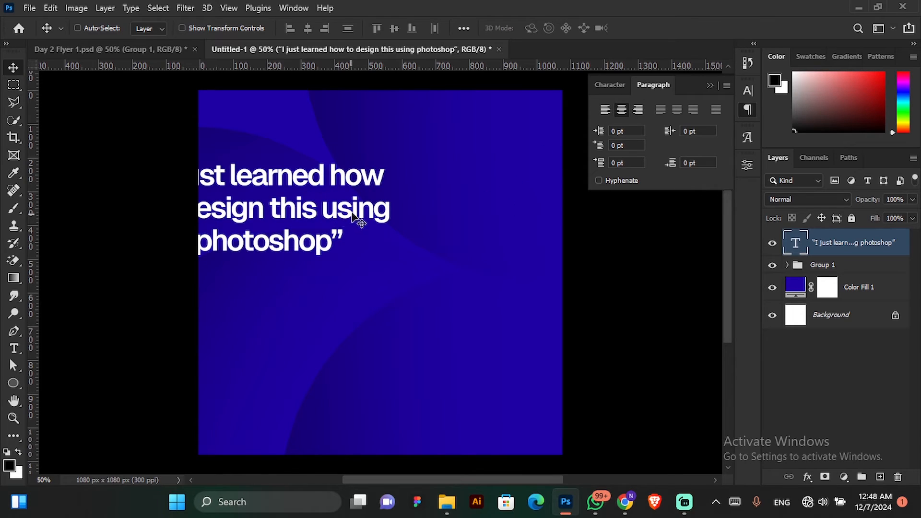
left_click(637, 110)
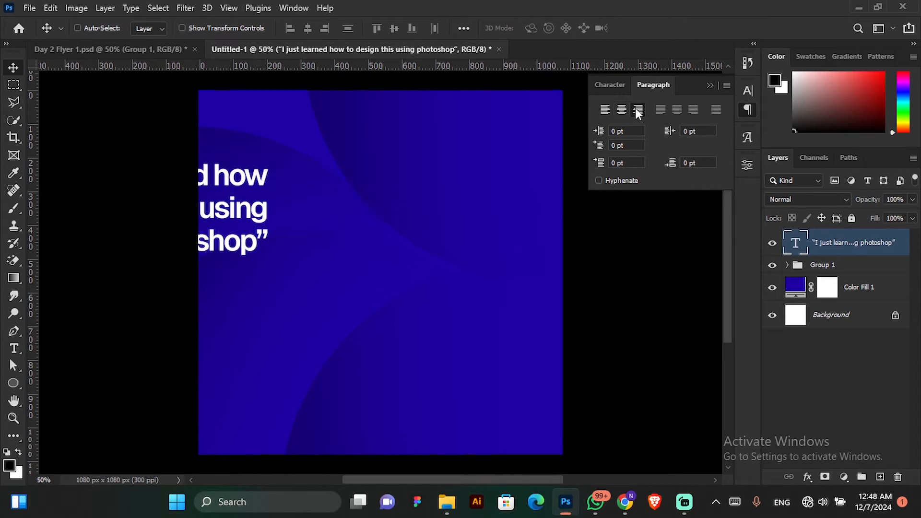
left_click_drag(309, 226, 483, 206)
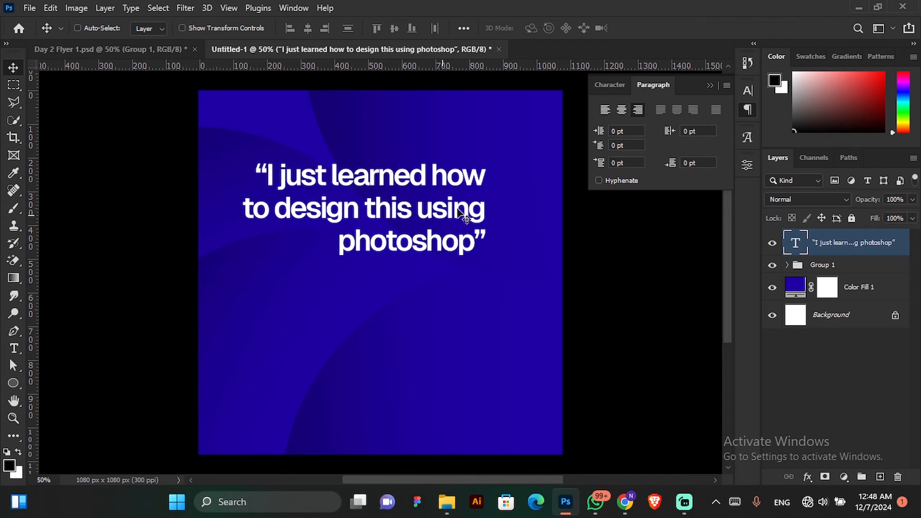
left_click(606, 110)
left_click_drag(640, 219, 412, 223)
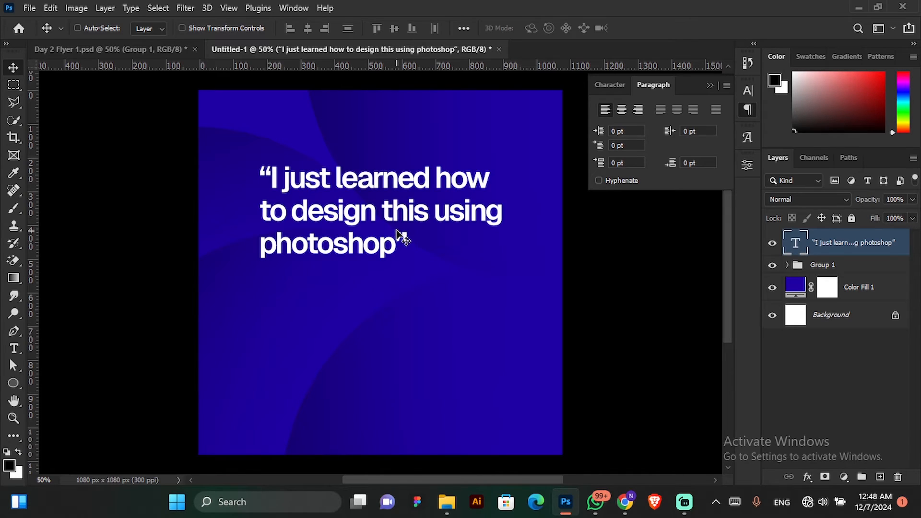
Centre the quote horizontally on the canvas by aligning it to a selection of the whole canvas, and clear the selection.
left_click(157, 7)
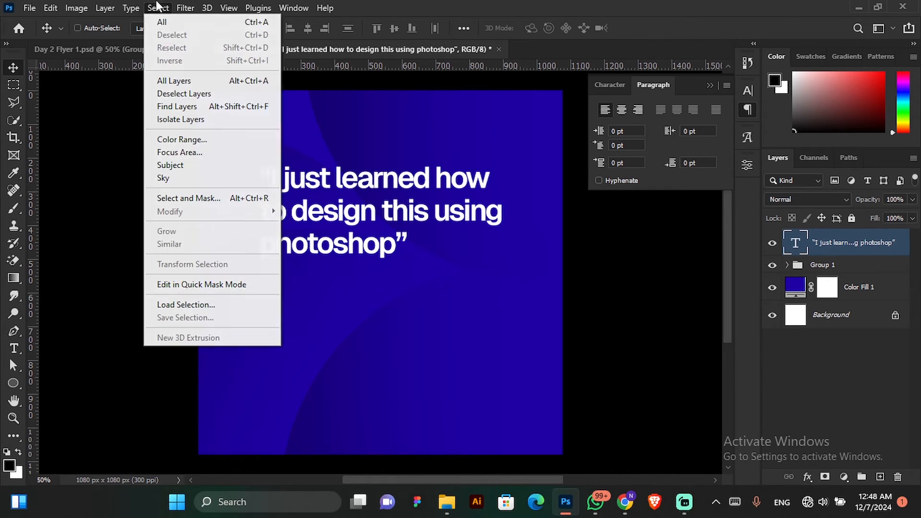
left_click(175, 22)
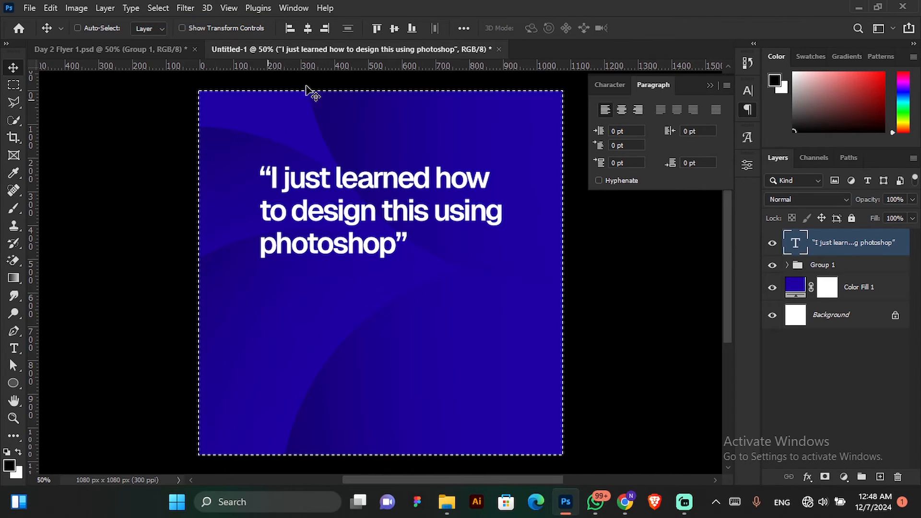
left_click(305, 29)
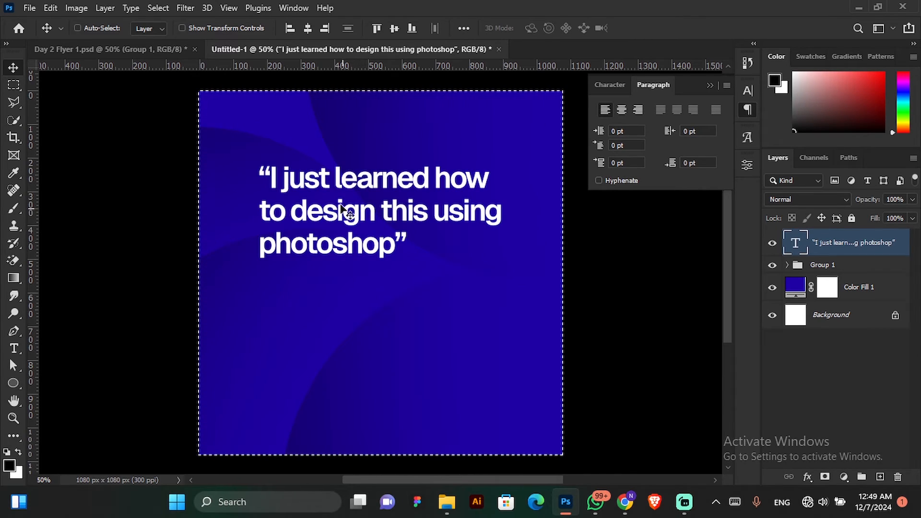
left_click(162, 7)
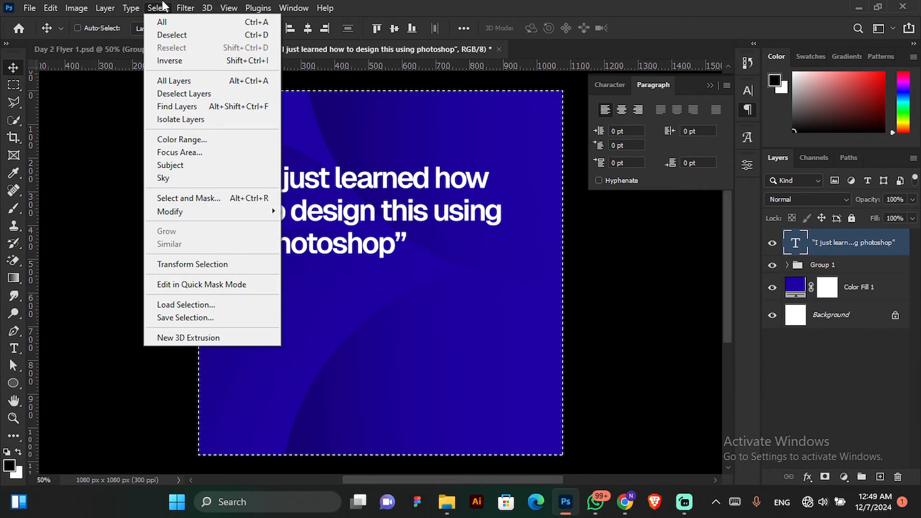
left_click(165, 35)
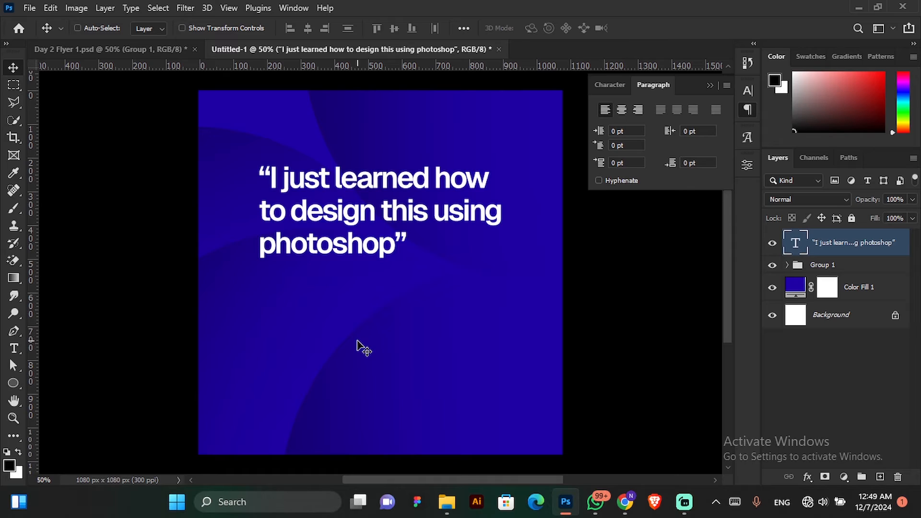
Duplicate the quote text layer and place the copy directly below the original quote.
key("ctrl+j")
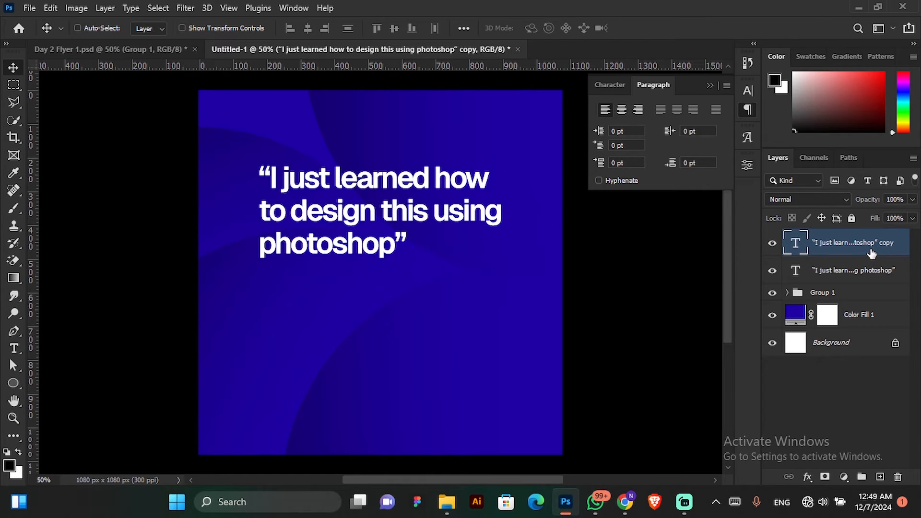
left_click_drag(390, 205, 379, 311)
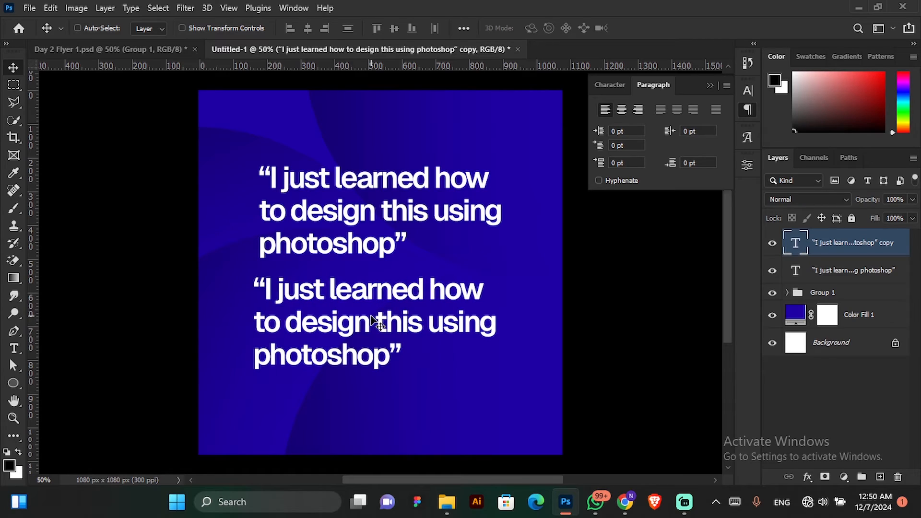
Replace the text of the duplicated quote with the quoted person's full name.
double_click(377, 323)
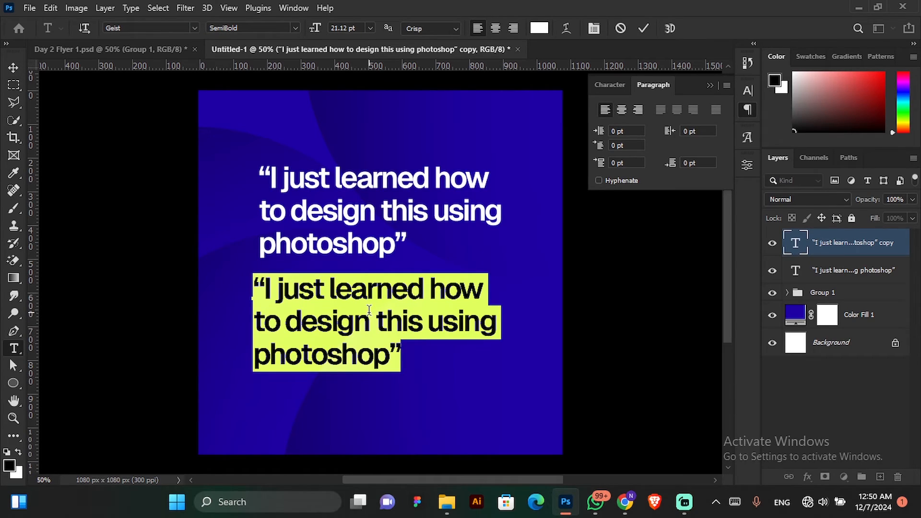
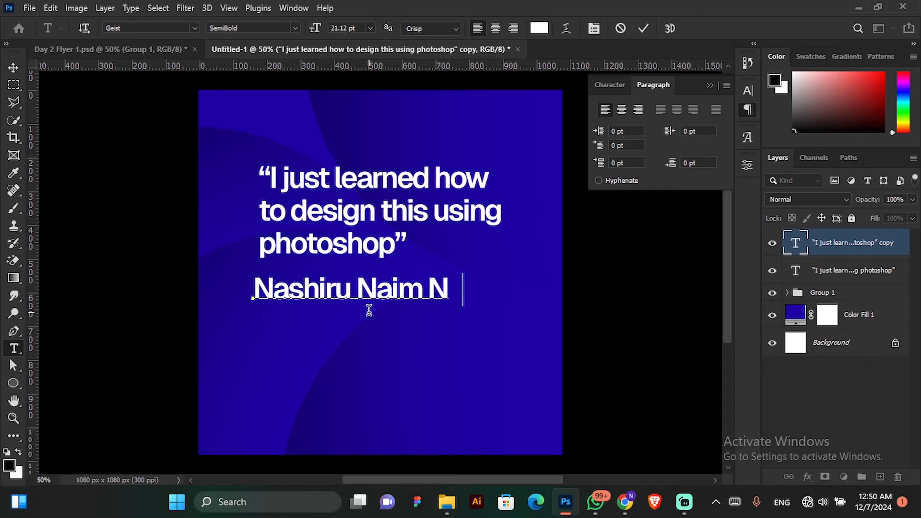
Set the font size of the whole name line to 9 pt and commit the text edit.
key("ctrl+a")
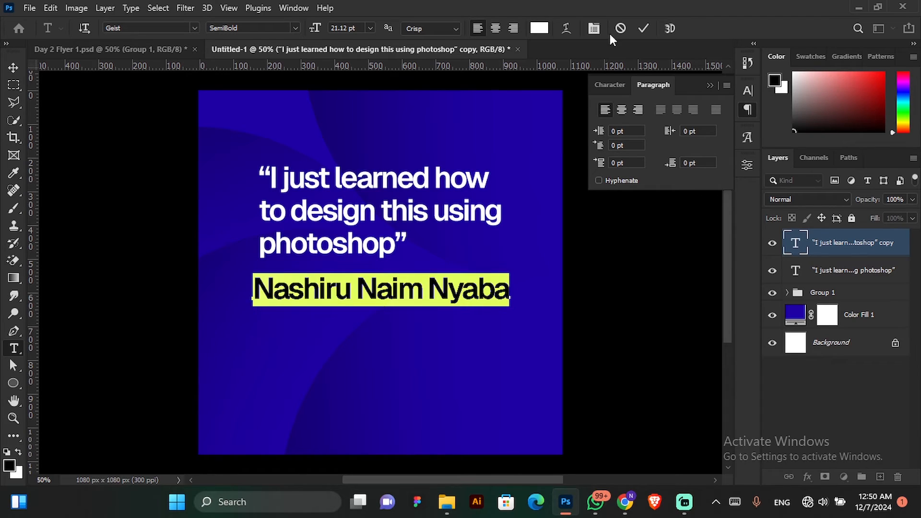
left_click(608, 93)
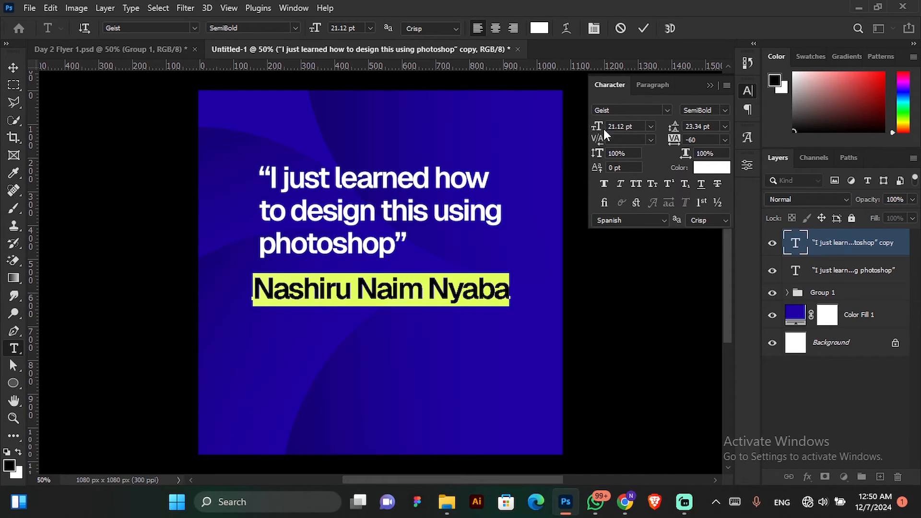
left_click(629, 128)
left_click_drag(596, 127, 587, 132)
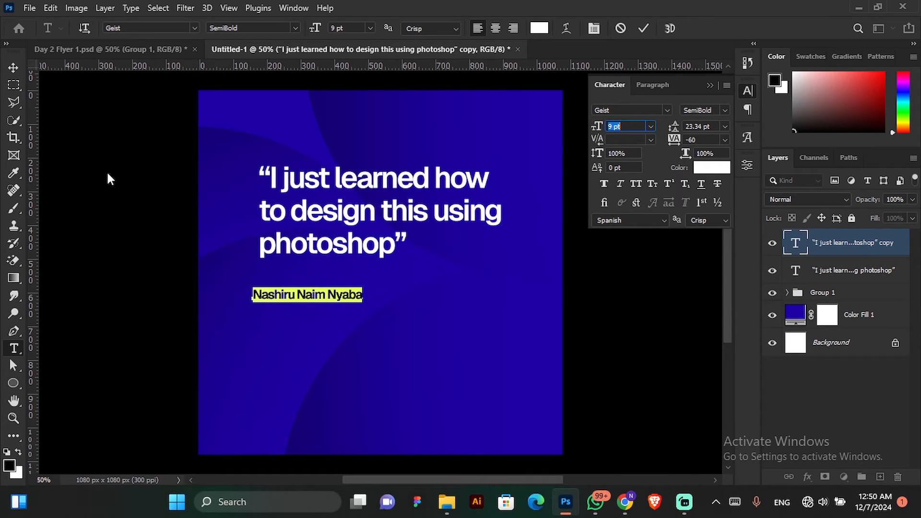
left_click(643, 28)
Move the name a little below the quote and align the left edges of the name and quote layers.
key("v")
left_click_drag(313, 300, 313, 291)
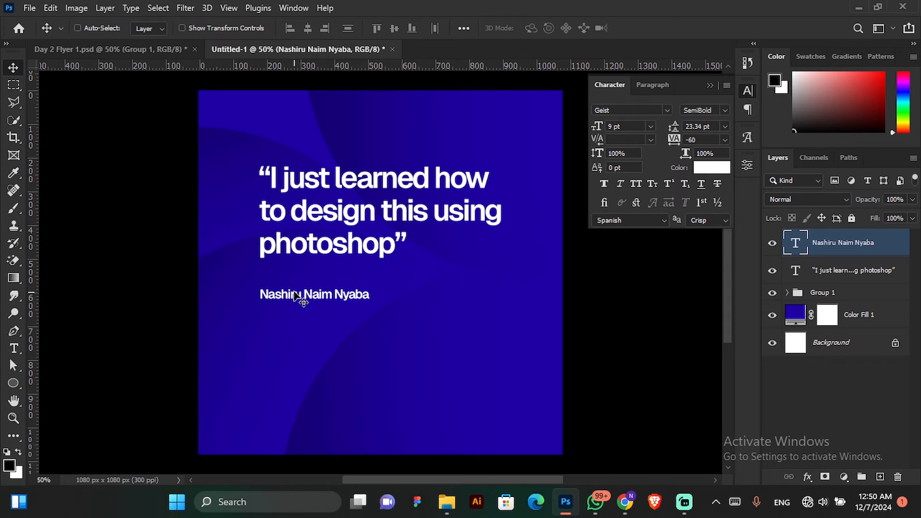
left_click_drag(308, 299, 308, 311)
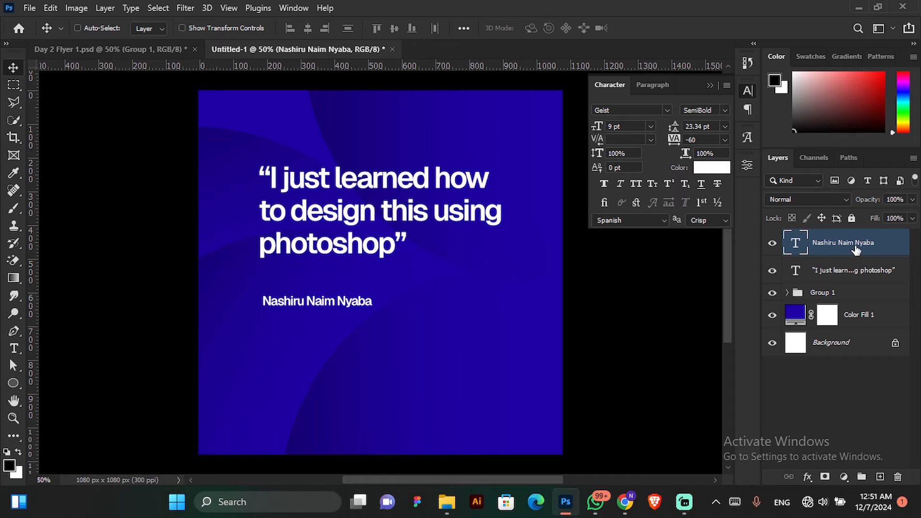
left_click(857, 272, "ctrl")
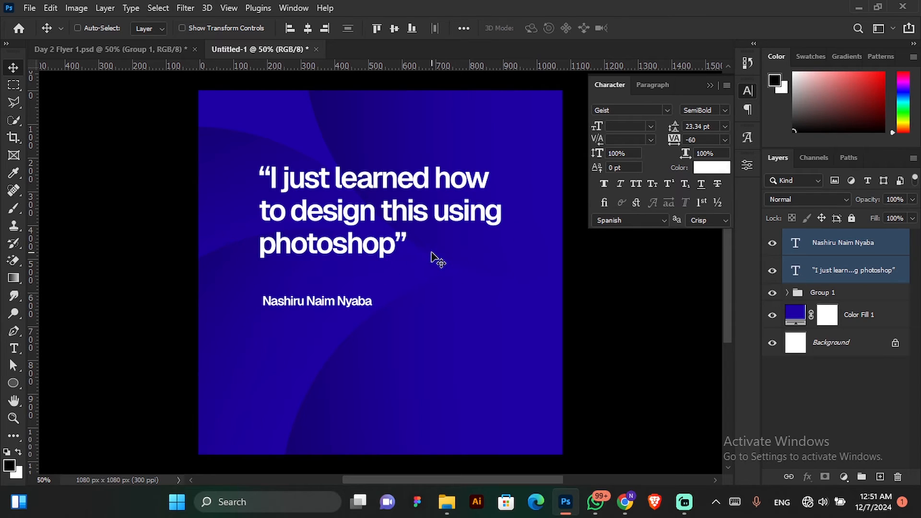
left_click(293, 33)
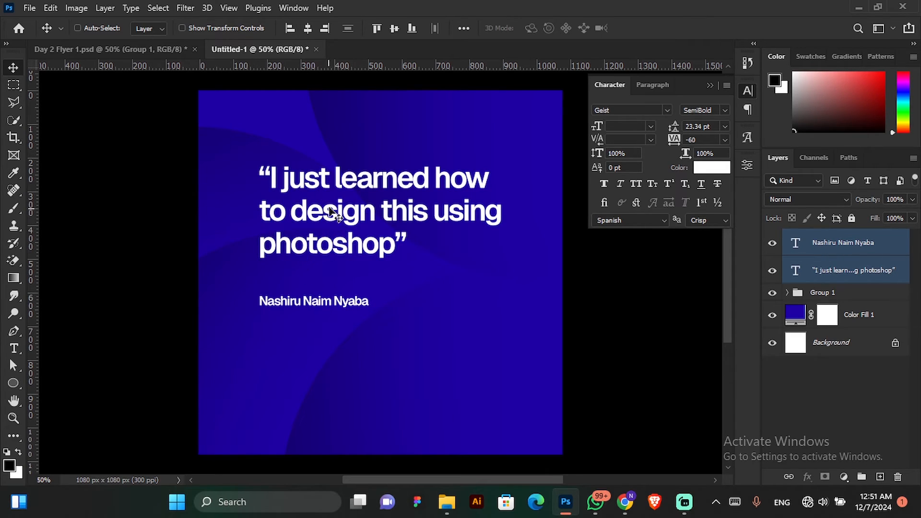
Duplicate the name layer, place the copy directly below the name and change its text to "Creative Designer".
left_click(869, 253)
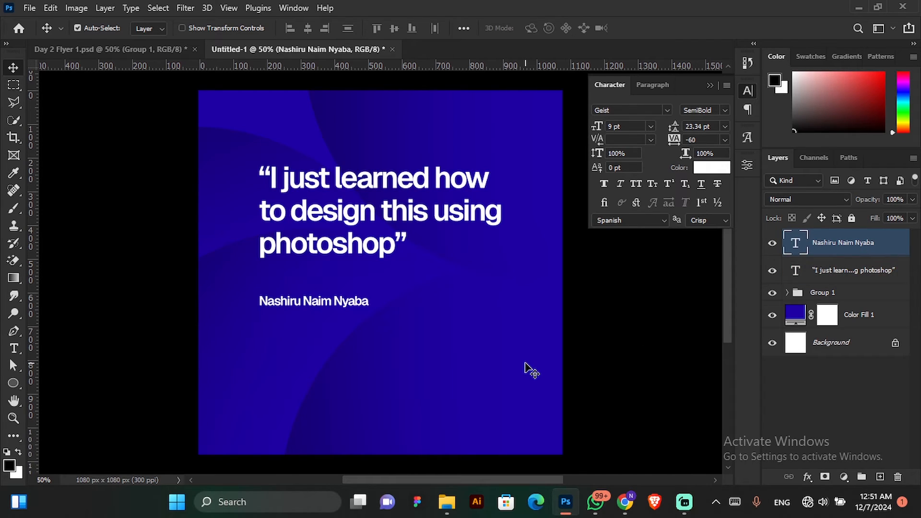
key("ctrl+j")
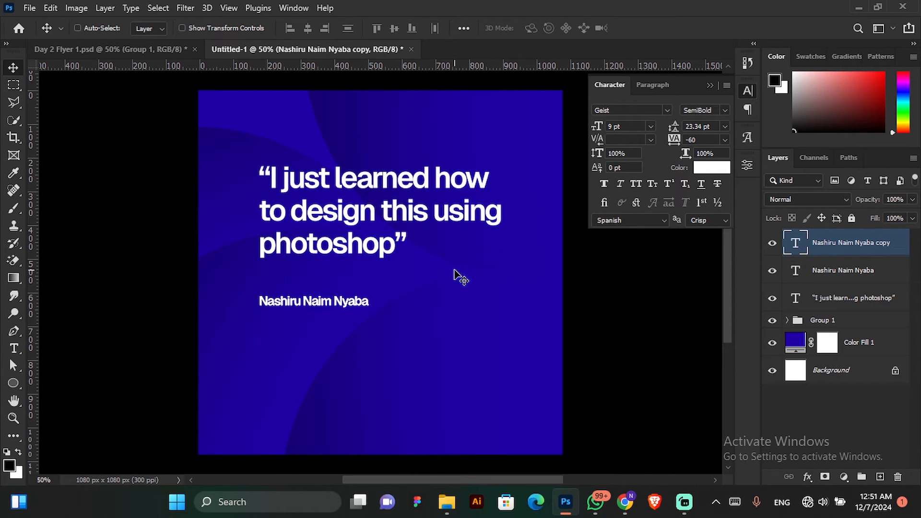
left_click_drag(308, 303, 308, 315)
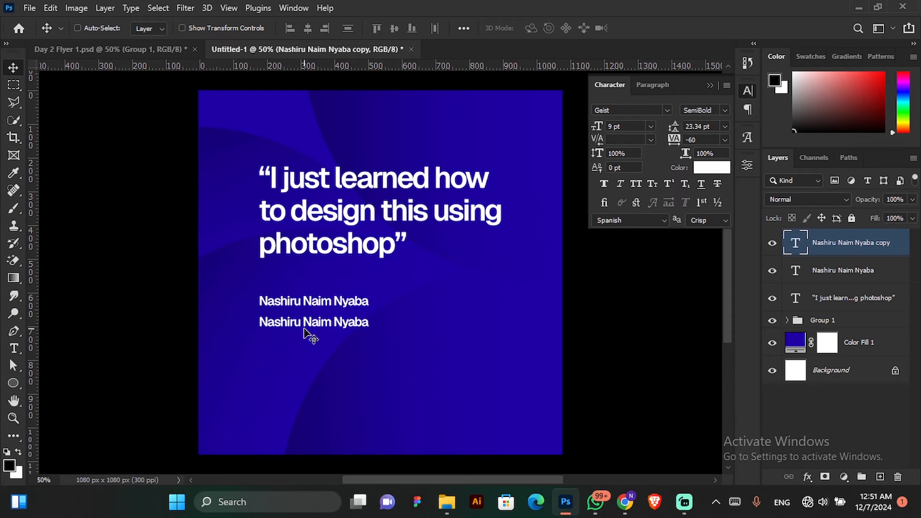
double_click(314, 324)
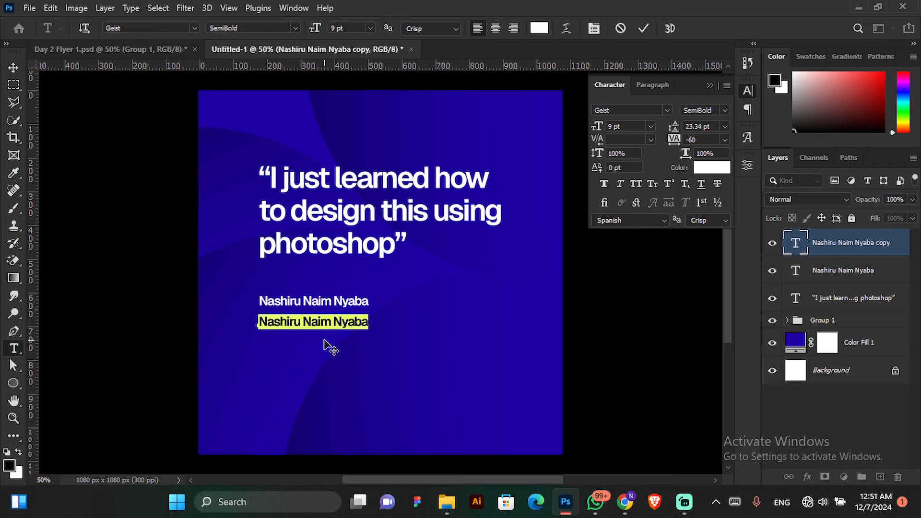
type("Creat")
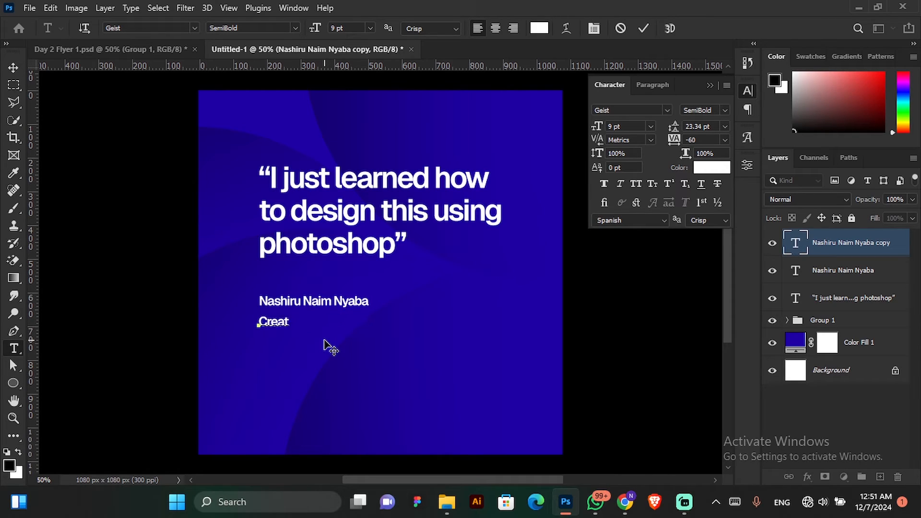
type("ive Designer")
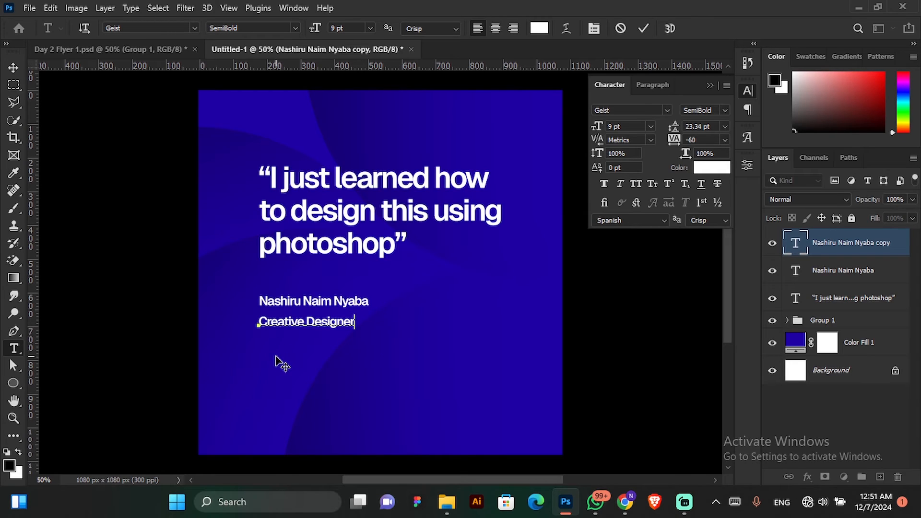
Try the Black and Regular font styles on the "Creative Designer" line, and return it to SemiBold.
key("ctrl+a")
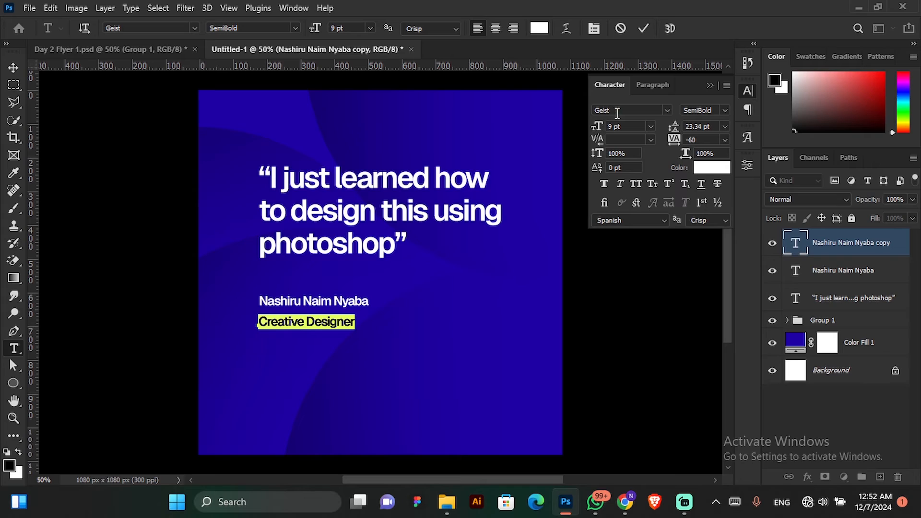
left_click(725, 114)
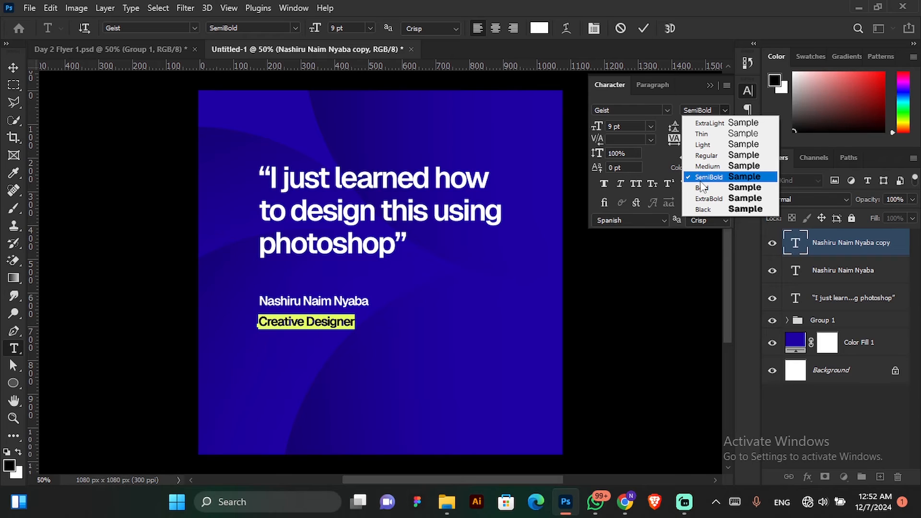
left_click(702, 209)
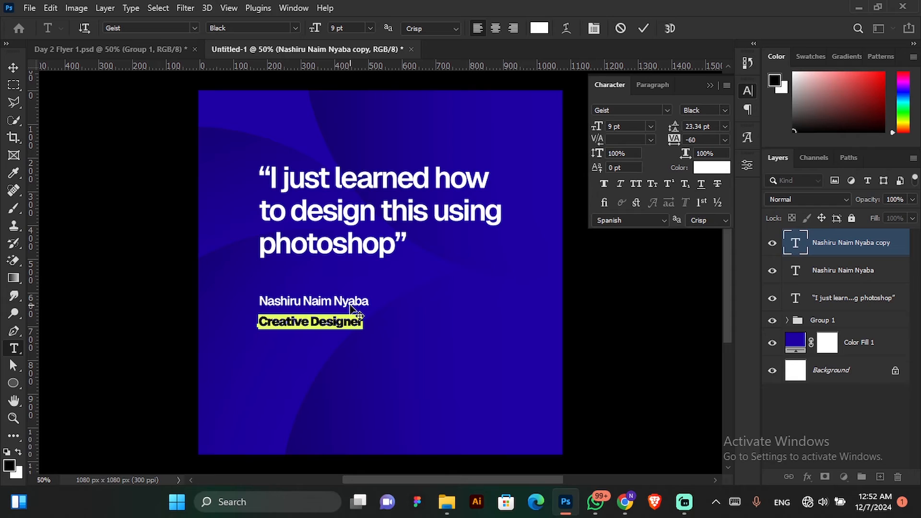
left_click(723, 111)
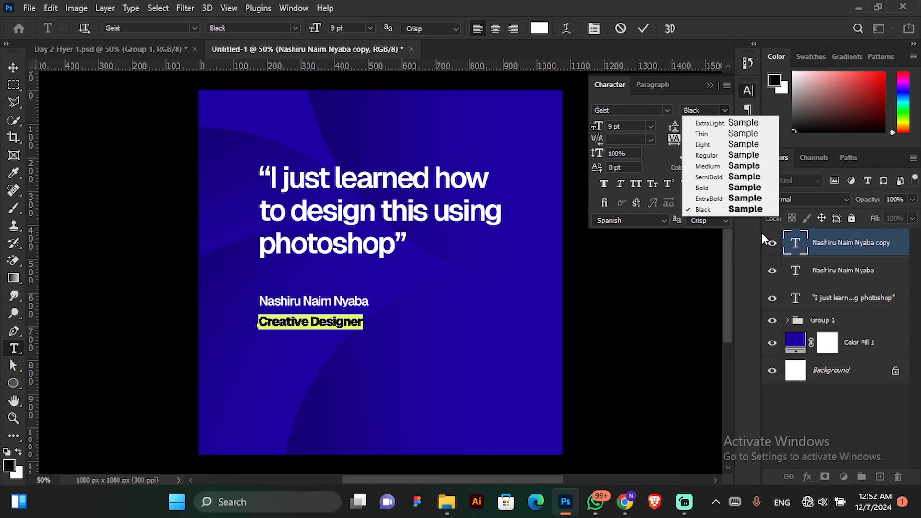
left_click(729, 161)
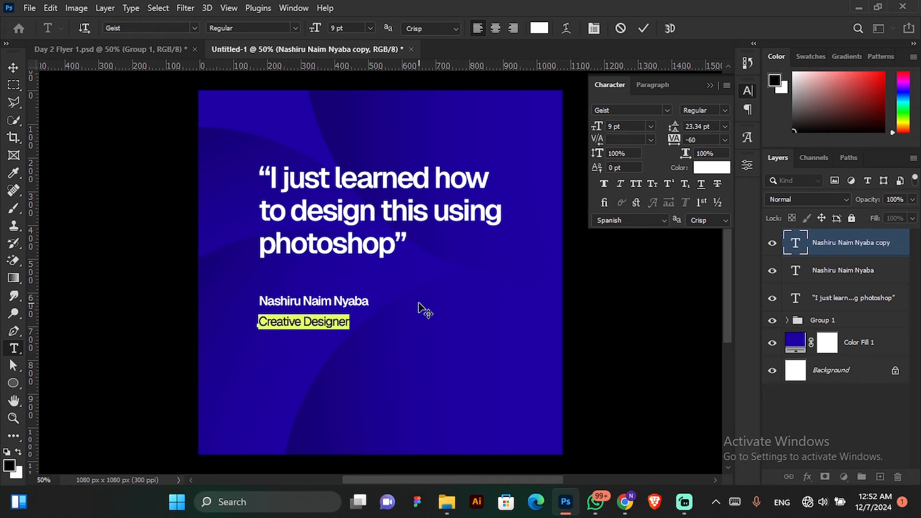
left_click(725, 111)
left_click(725, 177)
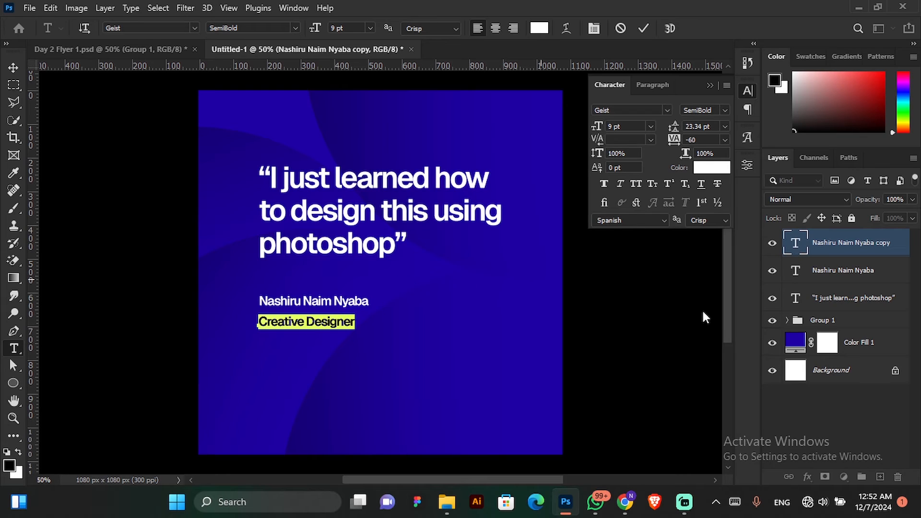
Set the "Creative Designer" line to the Regular font style and move it slightly closer to the name.
left_click(726, 110)
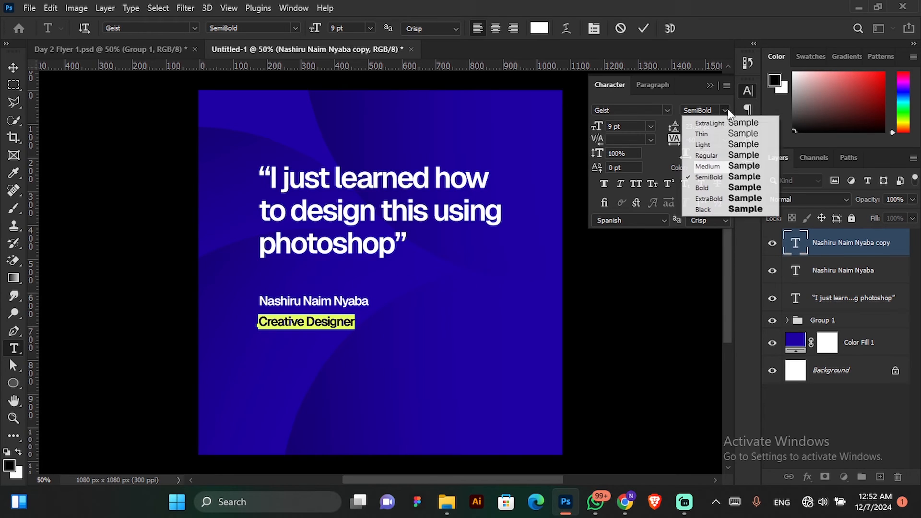
left_click(715, 156)
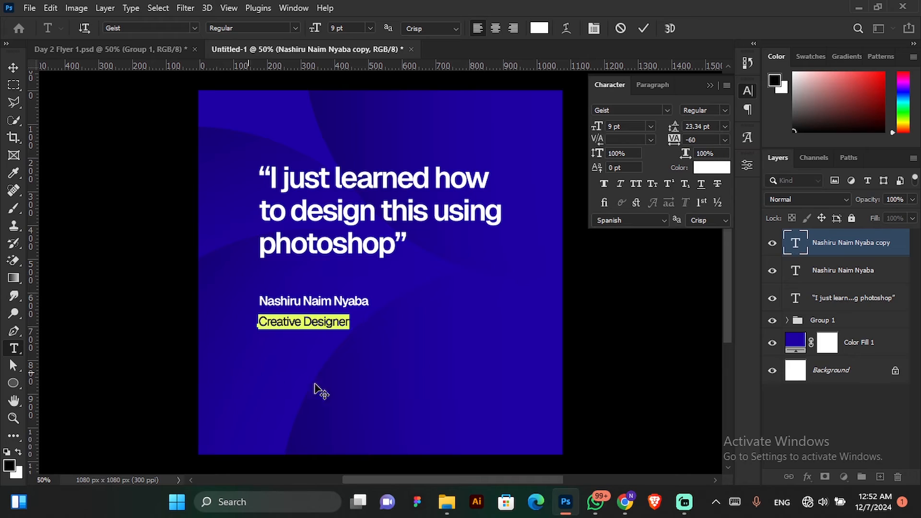
left_click(642, 26)
key("v")
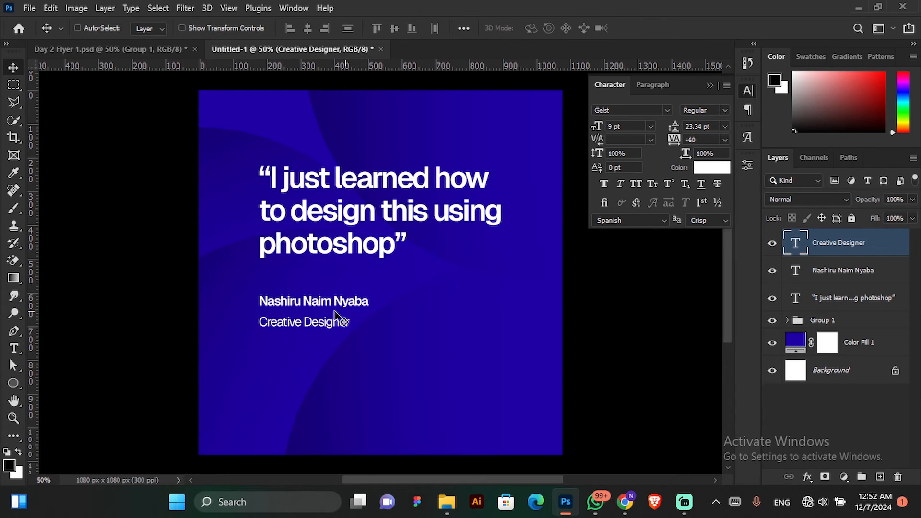
left_click_drag(337, 322, 317, 322)
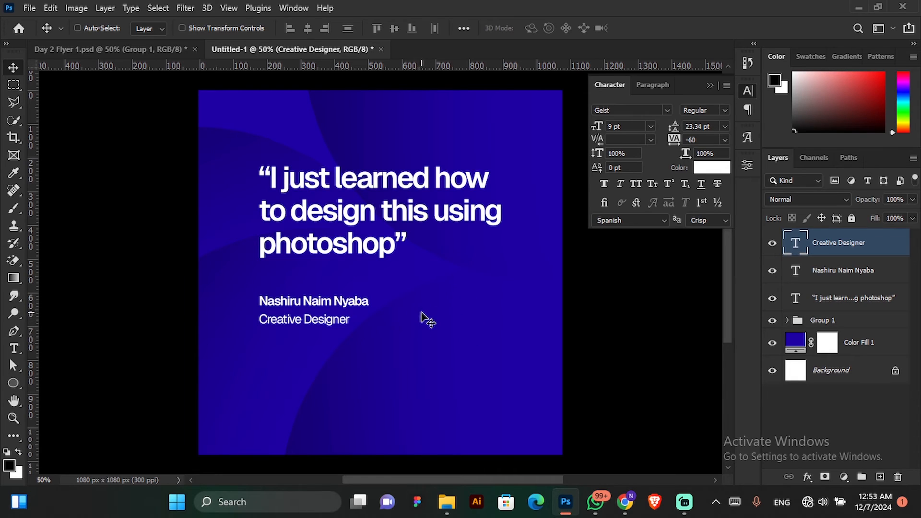
Draw a black rectangle about 303 x 90 px with the Rectangle tool in the lower-right part of the canvas.
left_click(8, 384)
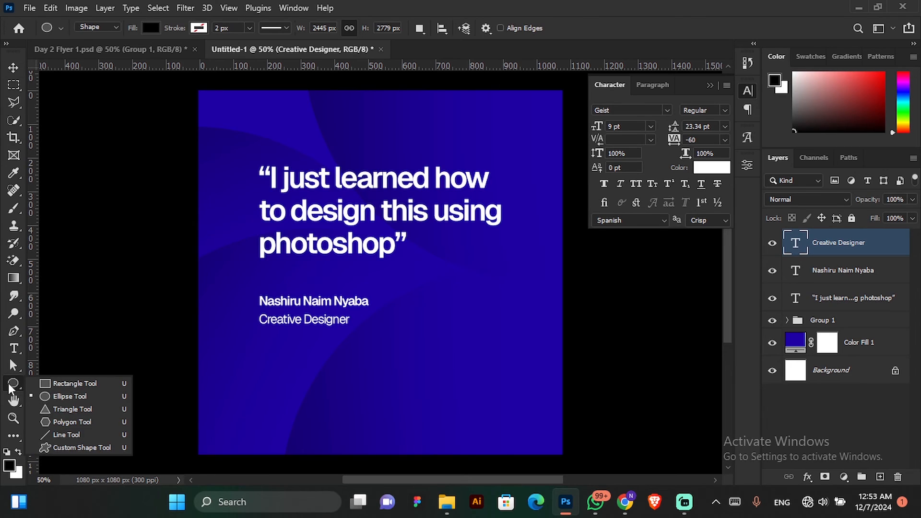
left_click(62, 385)
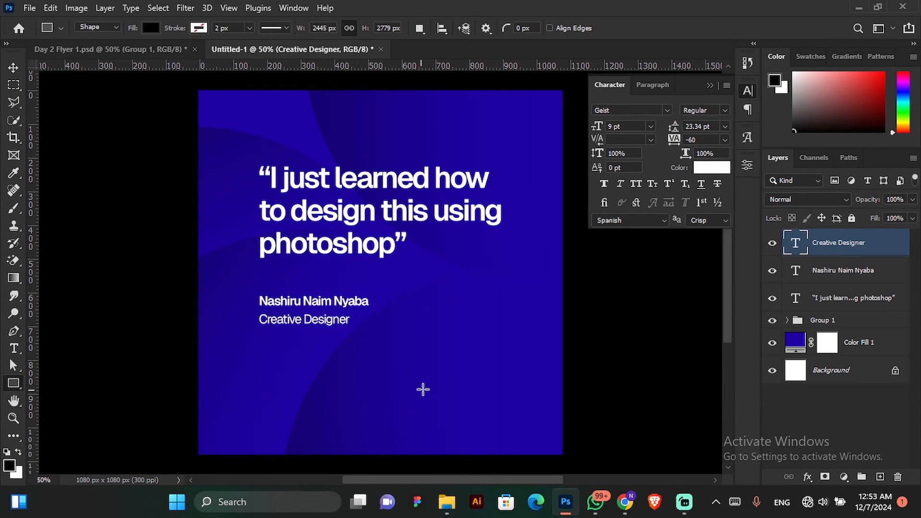
left_click_drag(399, 360, 503, 390)
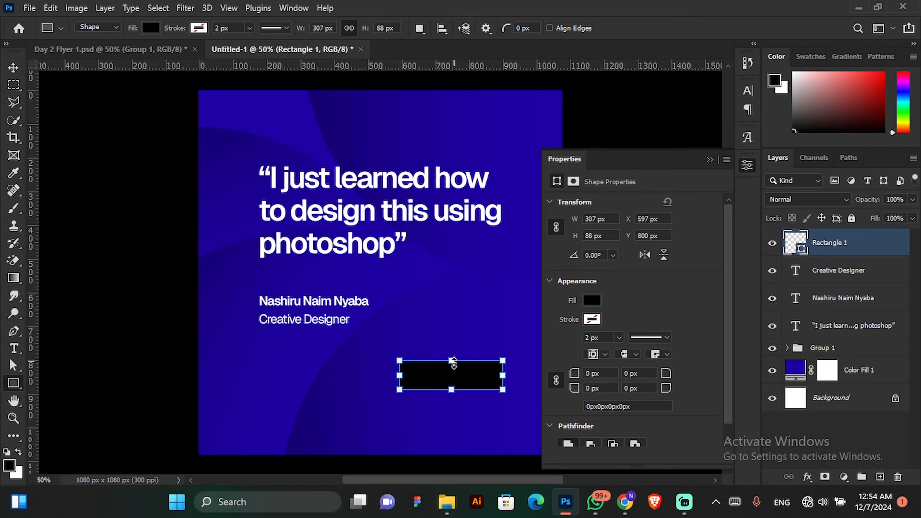
key("Delete")
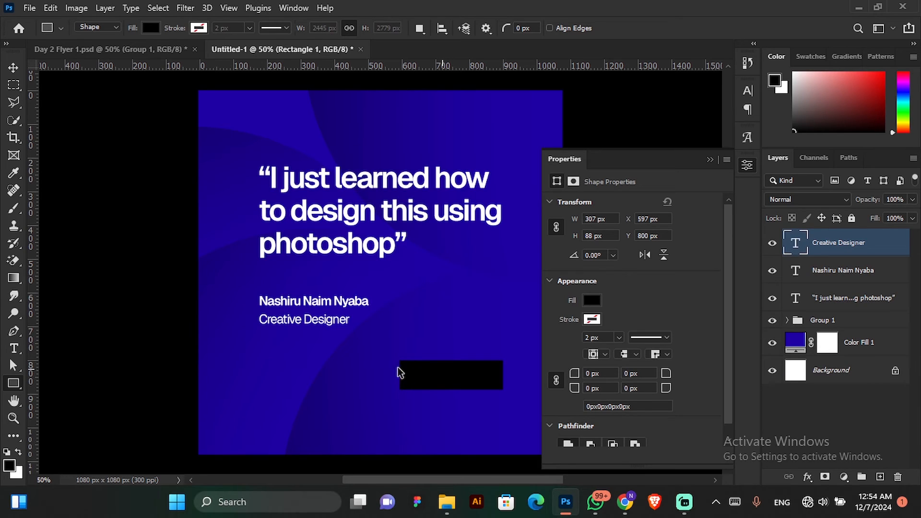
left_click_drag(401, 364, 505, 396)
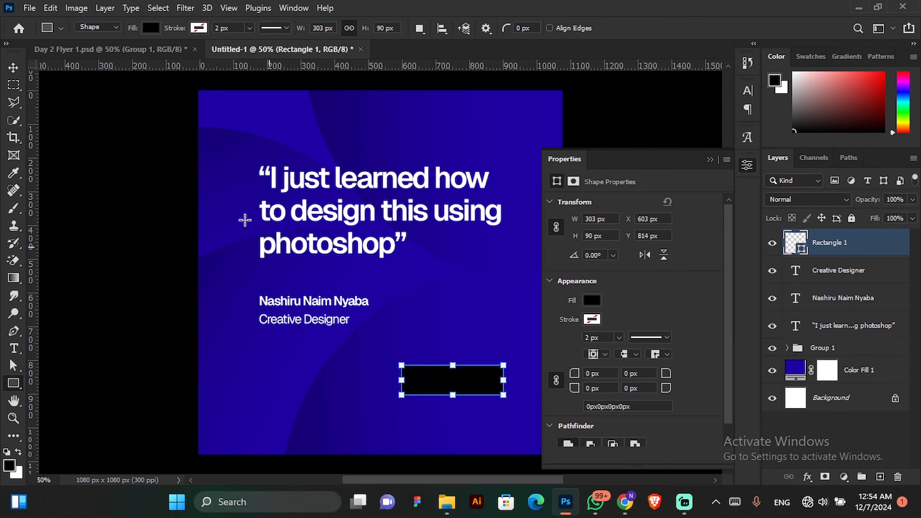
left_click(13, 67)
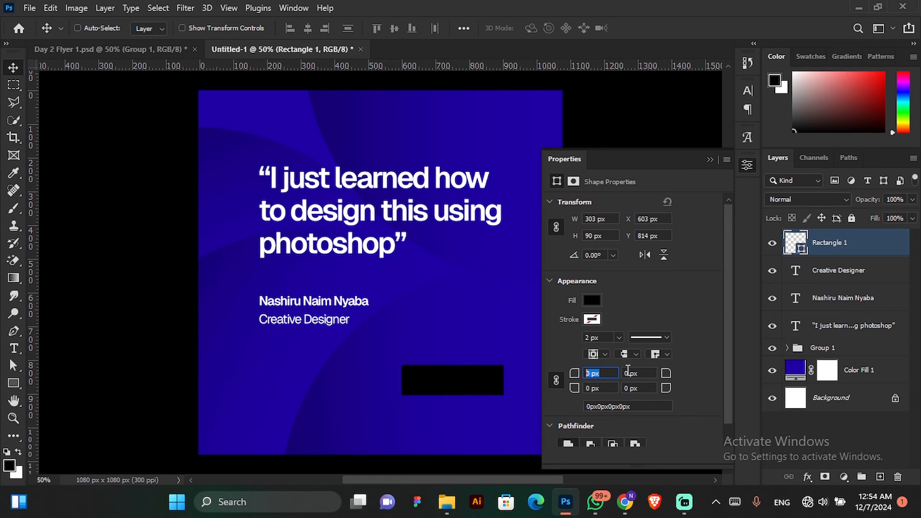
Round all four corners of the black rectangle to a 45 px radius.
left_click(637, 373)
left_click(638, 389)
left_click(595, 388)
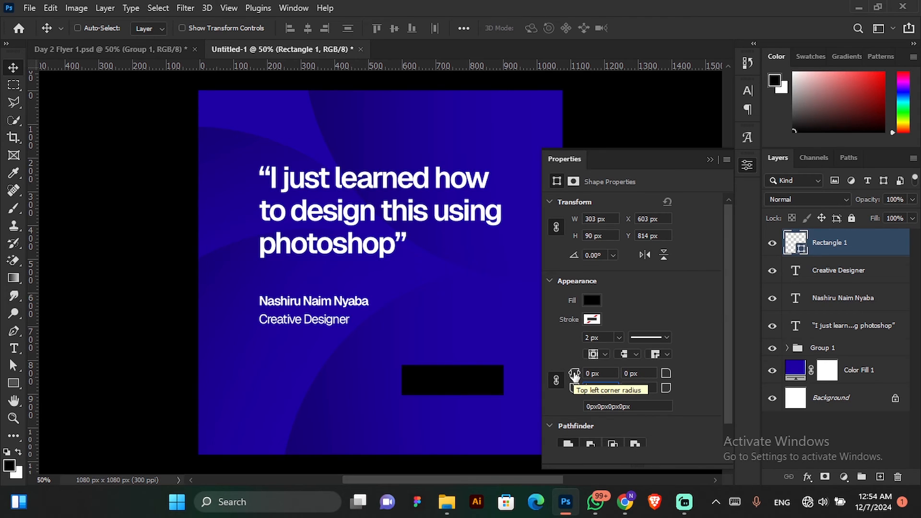
left_click_drag(574, 375, 608, 376)
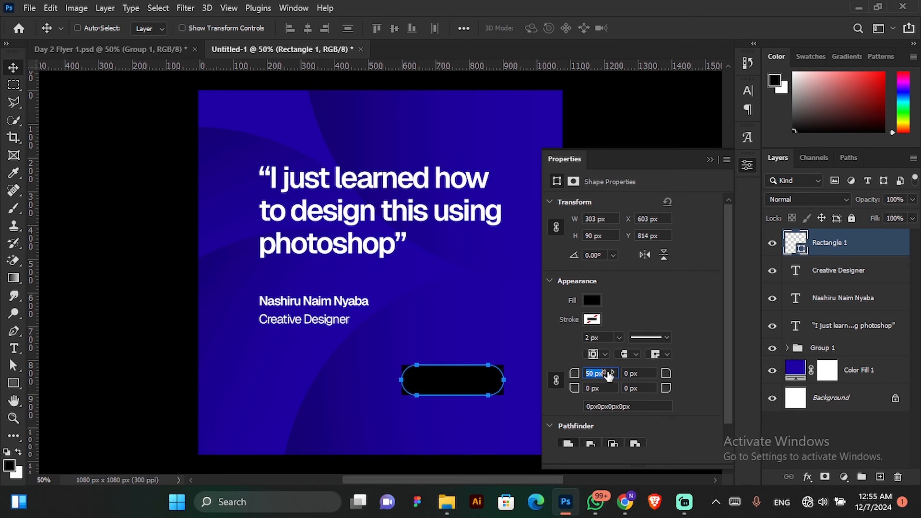
left_click_drag(608, 376, 609, 376)
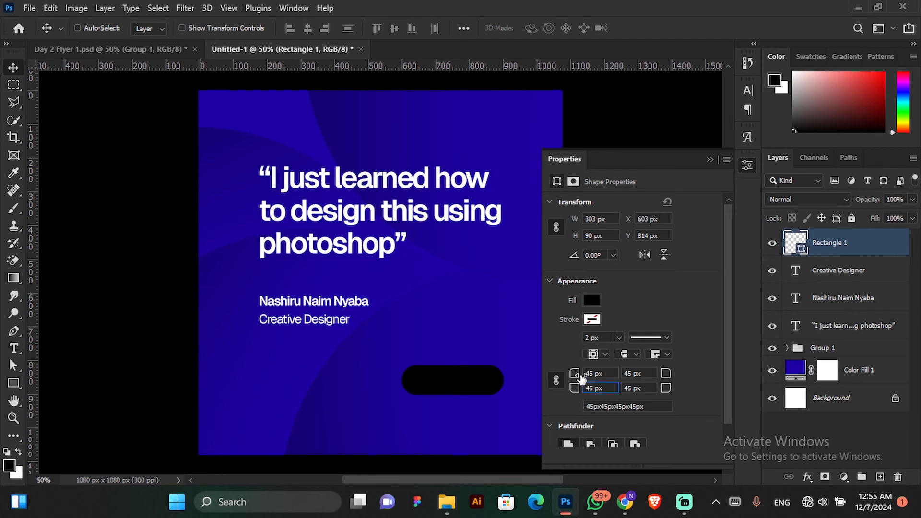
left_click_drag(577, 375, 551, 382)
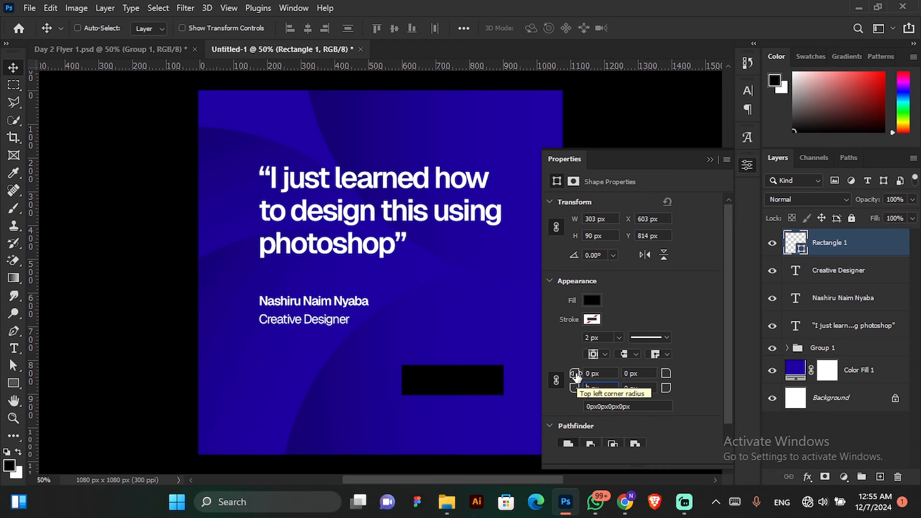
left_click_drag(577, 378, 650, 376)
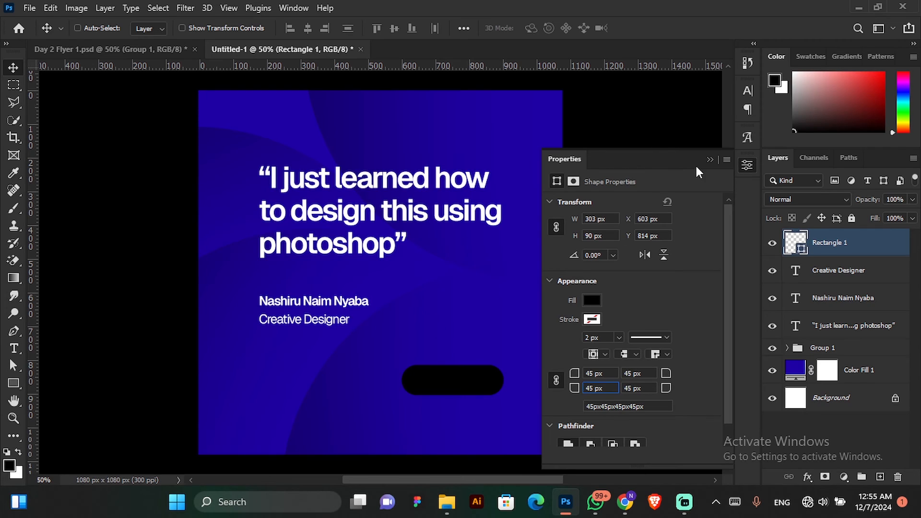
left_click(710, 160)
Move the rounded rectangle below the "Creative Designer" line, with its left edge aligned to the text.
left_click_drag(489, 346, 493, 349)
mouse_move(467, 385)
left_mouse_down()
mouse_move(460, 379)
mouse_move(464, 390)
left_mouse_up()
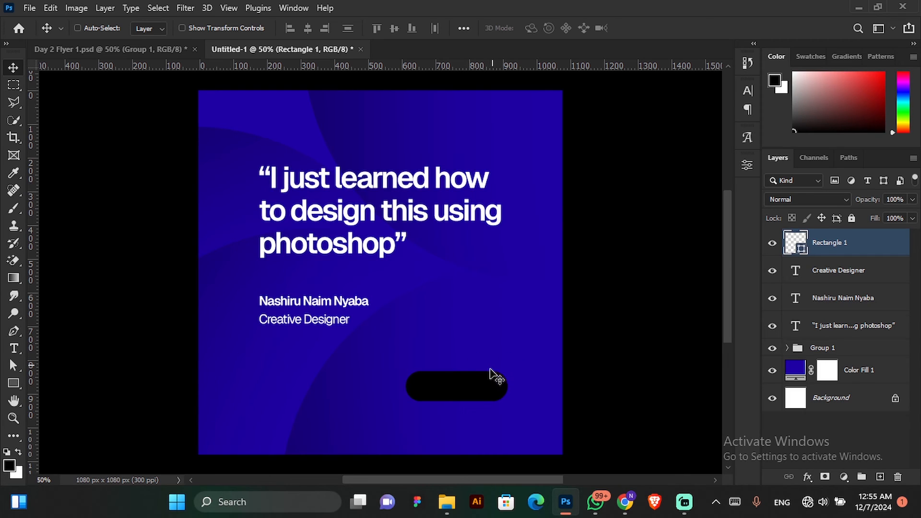
left_click_drag(504, 374, 344, 370)
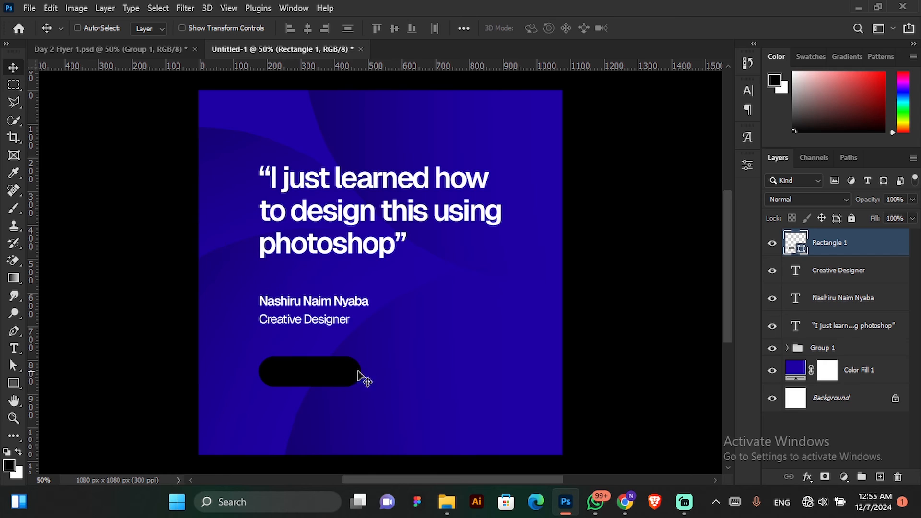
Add a white text line reading "Join Us Now!" on the empty background beside the rounded rectangle.
left_click(14, 350)
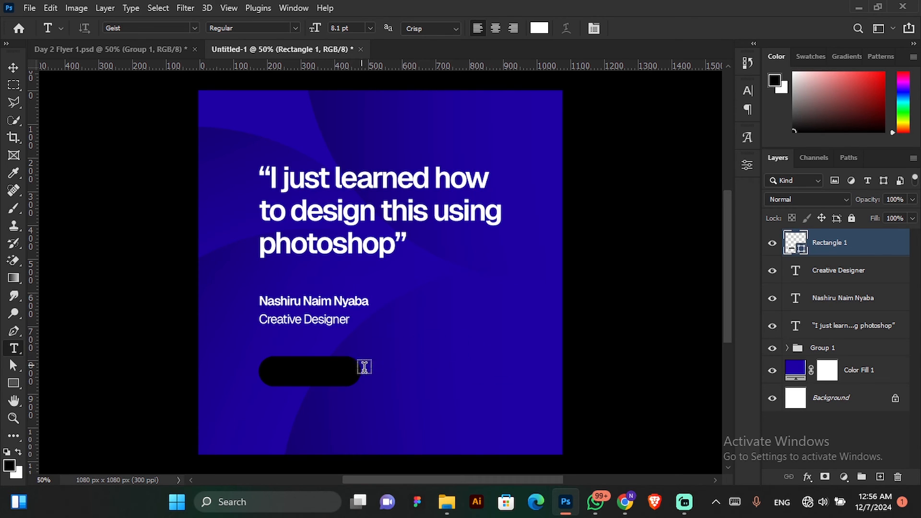
left_click(391, 348)
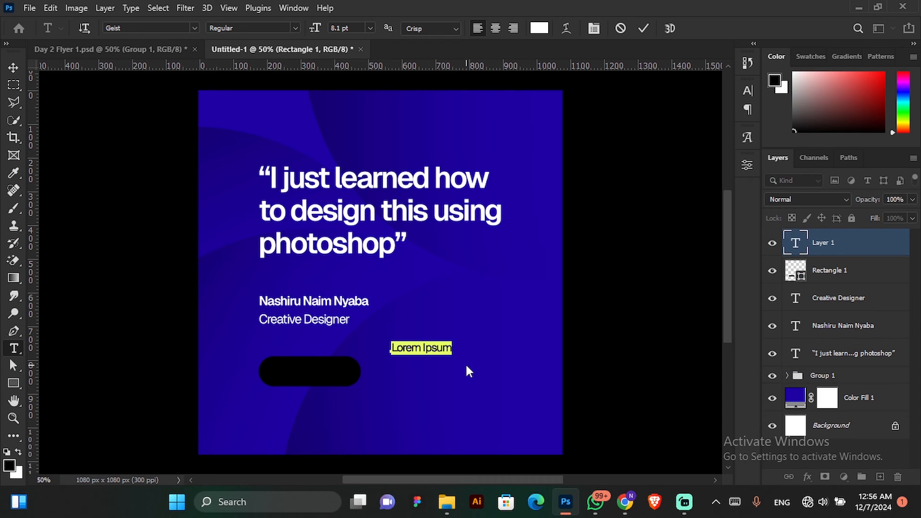
type("Join")
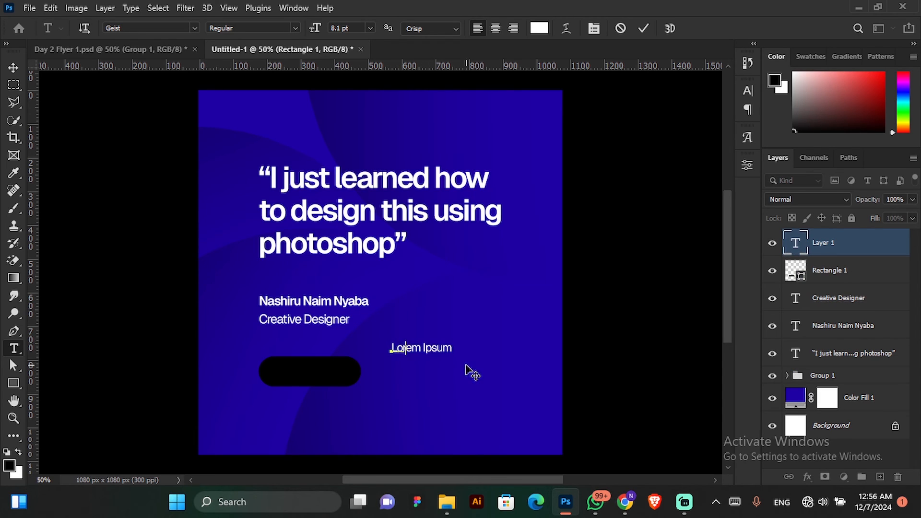
type(" U")
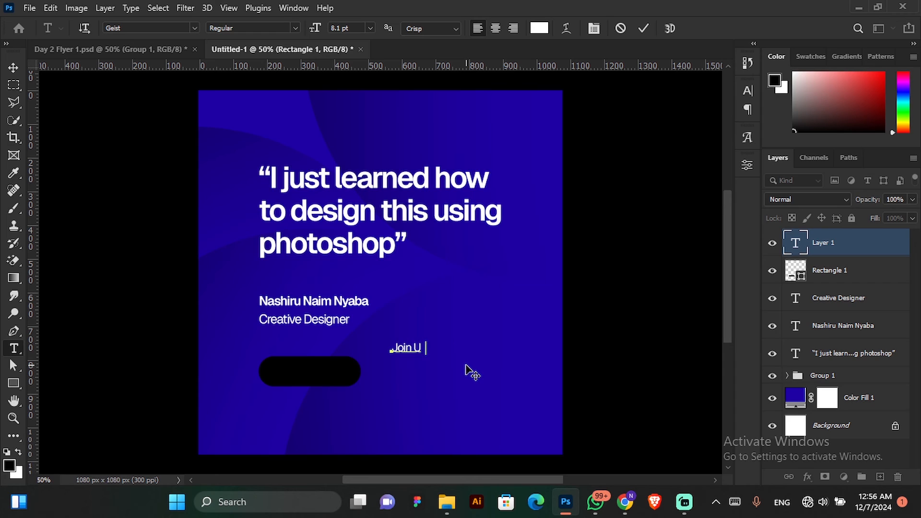
type("s Now")
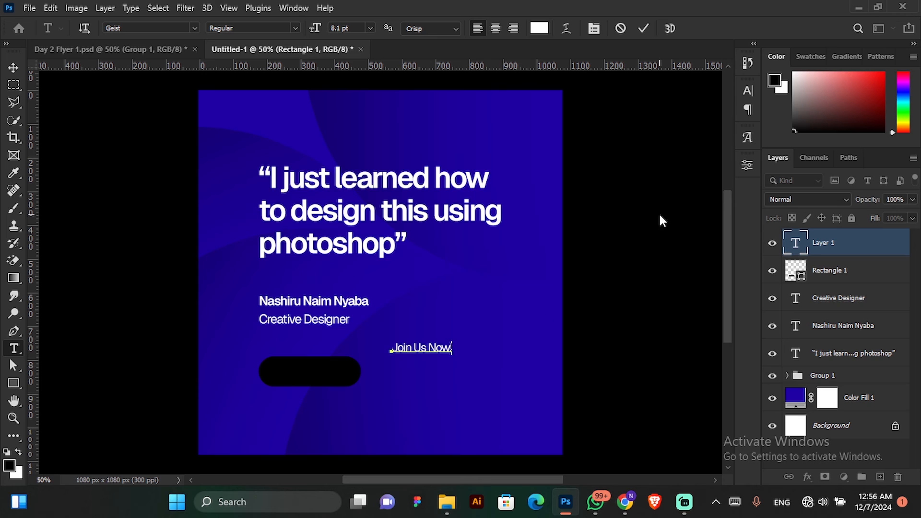
left_click(644, 29)
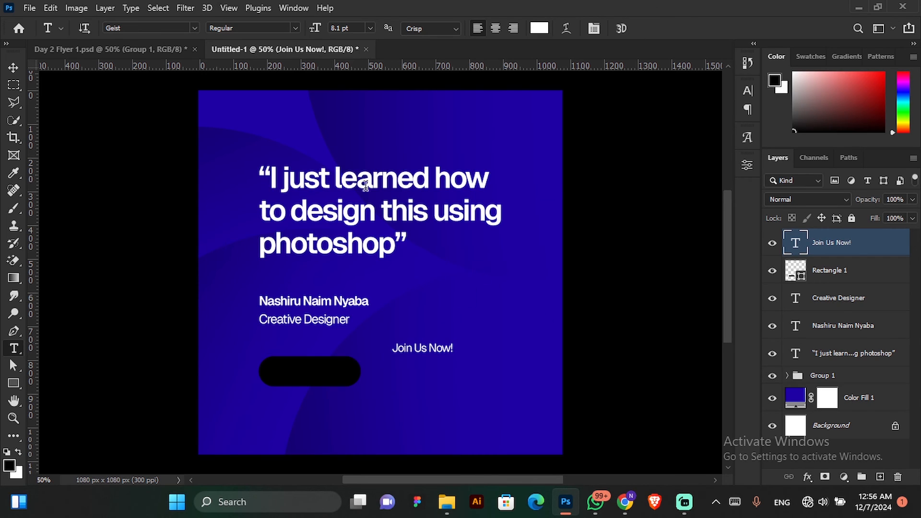
Move the "Join Us Now!" text onto the rounded rectangle and align both layers on their horizontal and vertical centers.
left_click(14, 68)
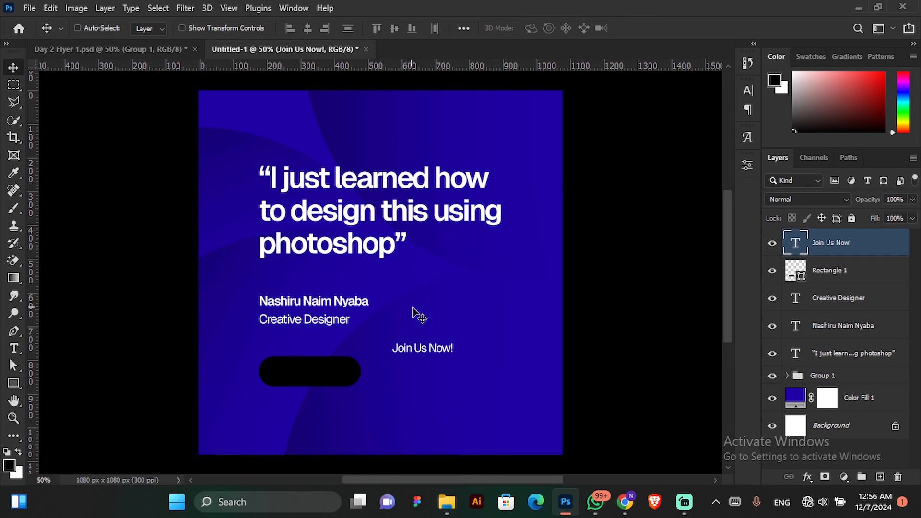
left_click_drag(454, 352, 337, 365)
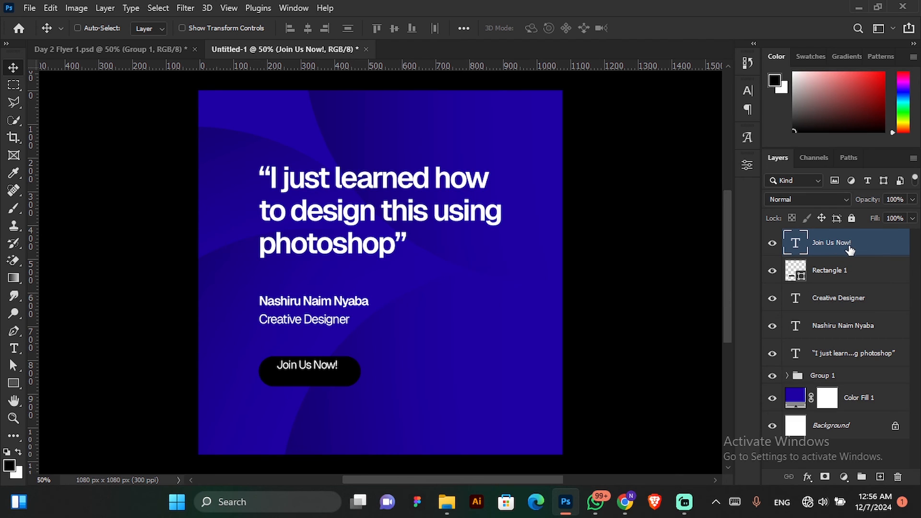
left_click(842, 278, "ctrl")
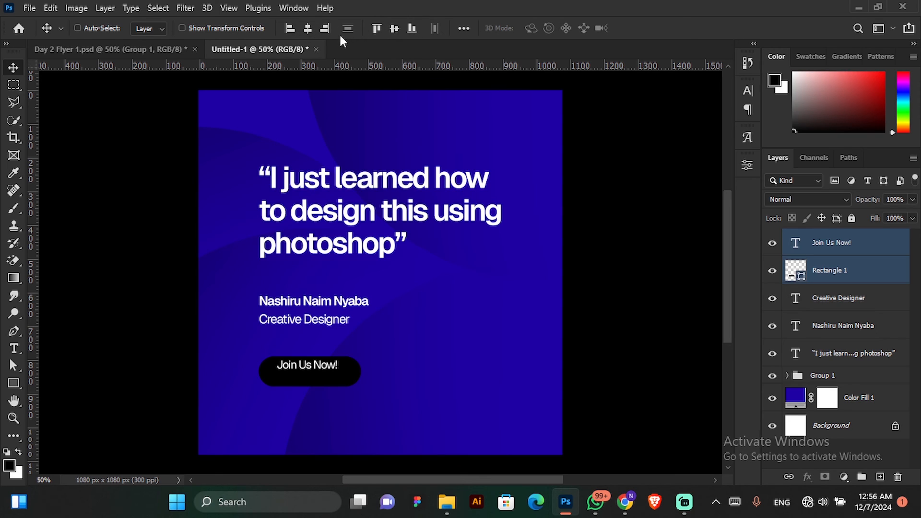
left_click(310, 29)
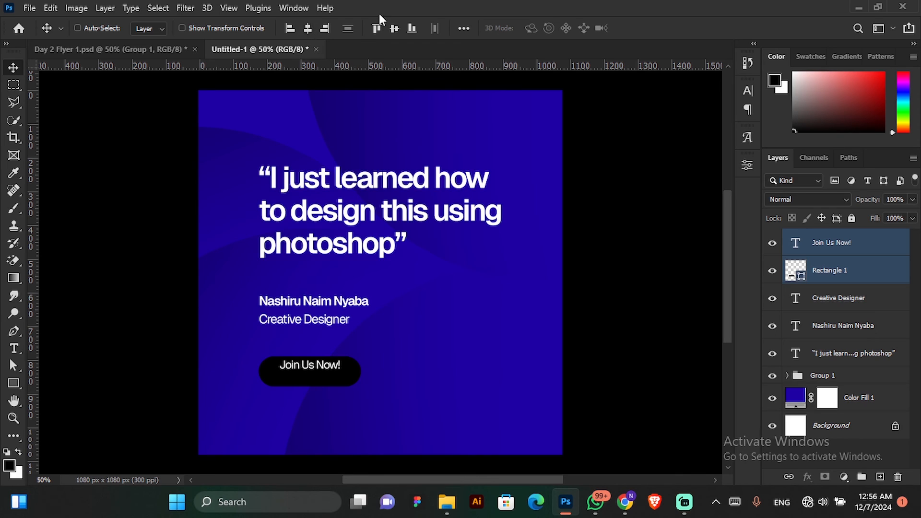
left_click(395, 25)
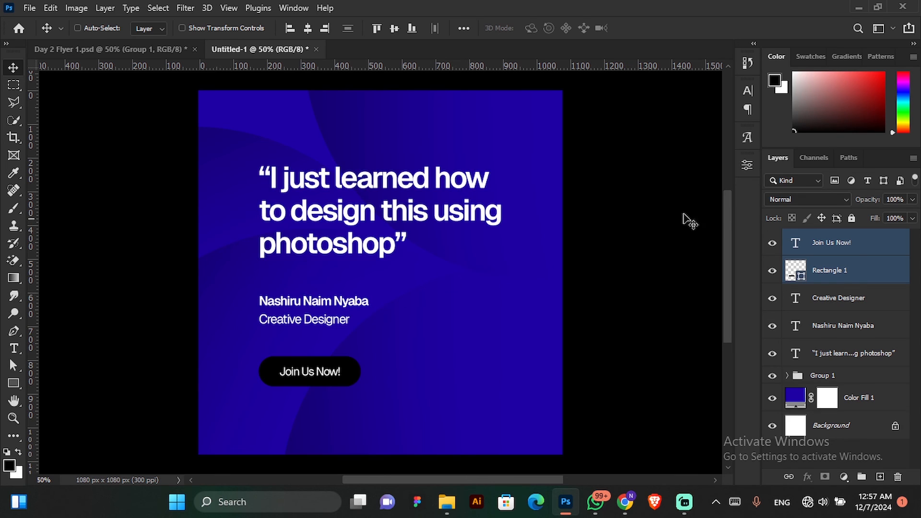
Change the rounded rectangle's fill to dark navy #0c0041, starting from a blue sampled from the background.
left_click(807, 266)
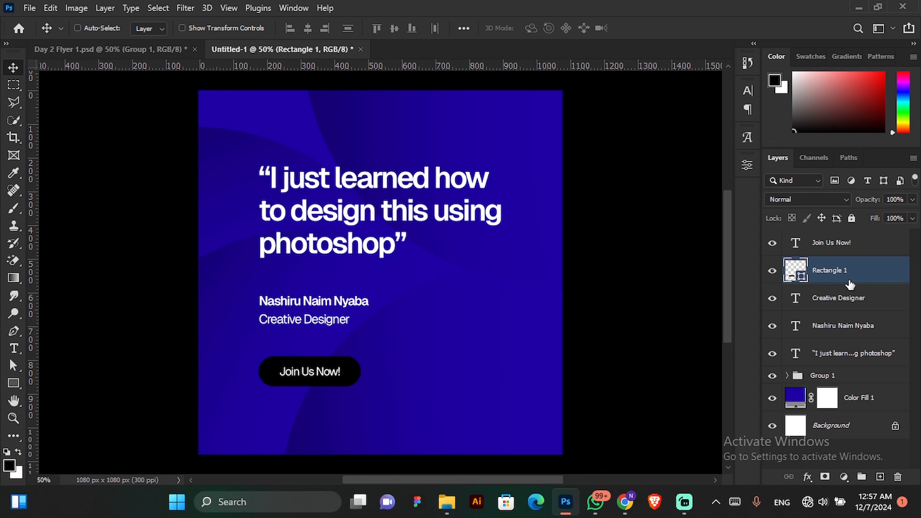
double_click(794, 276)
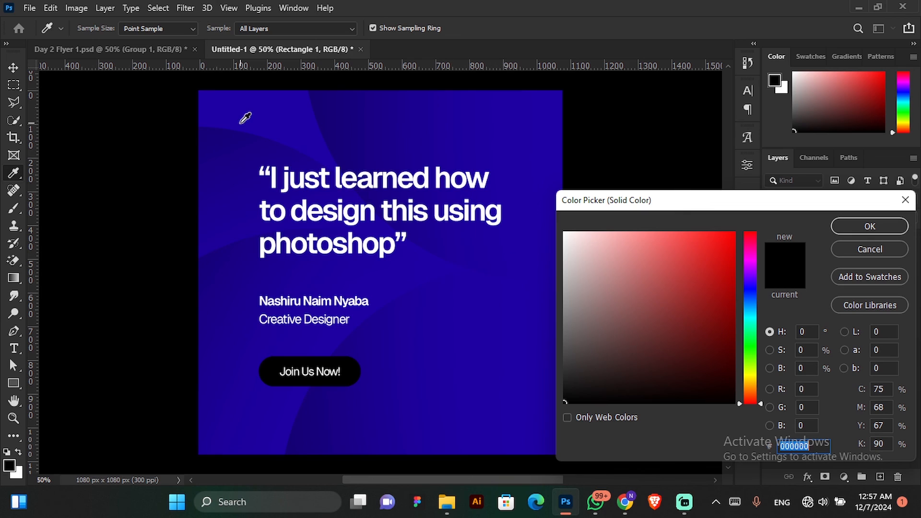
left_click(291, 118)
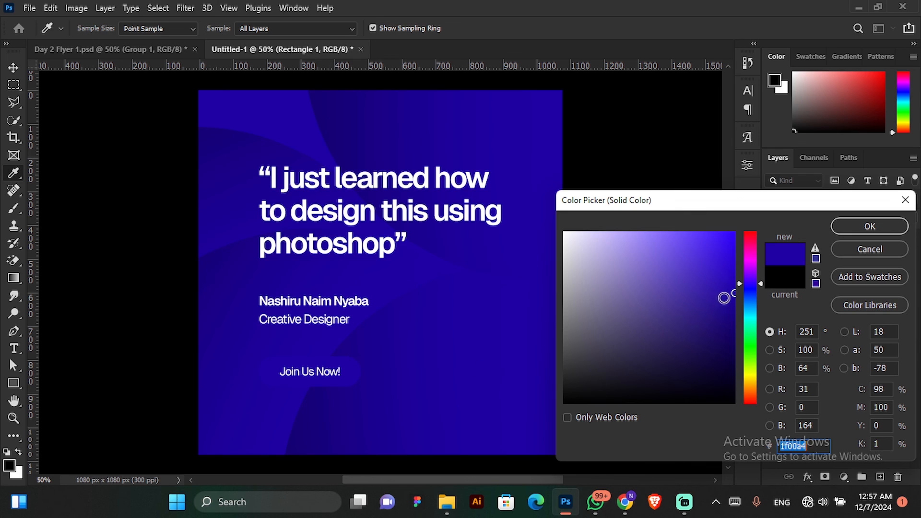
mouse_move(732, 294)
left_mouse_down()
mouse_move(728, 372)
mouse_move(732, 364)
left_mouse_up()
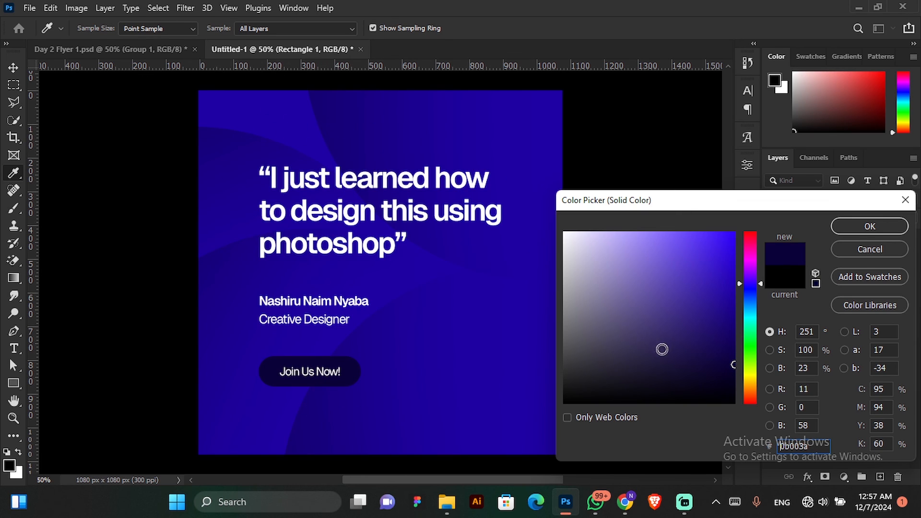
left_click_drag(732, 366, 733, 359)
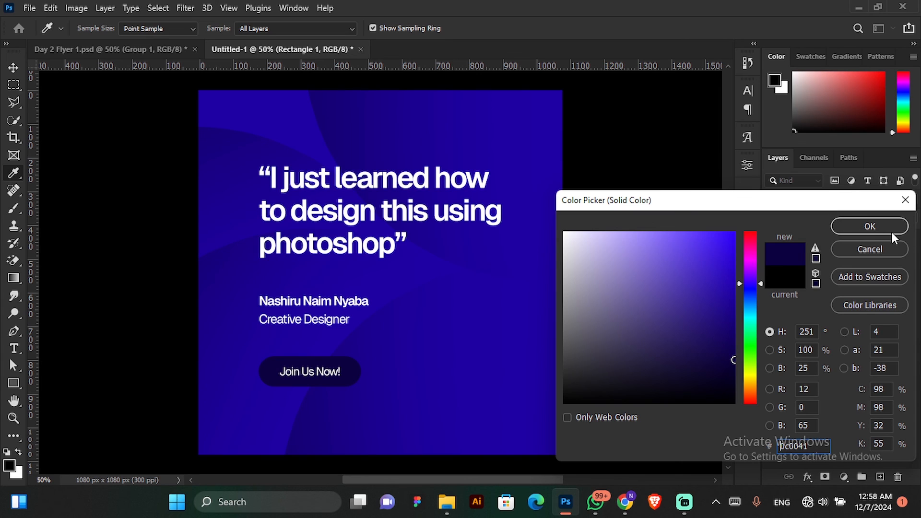
left_click(882, 219)
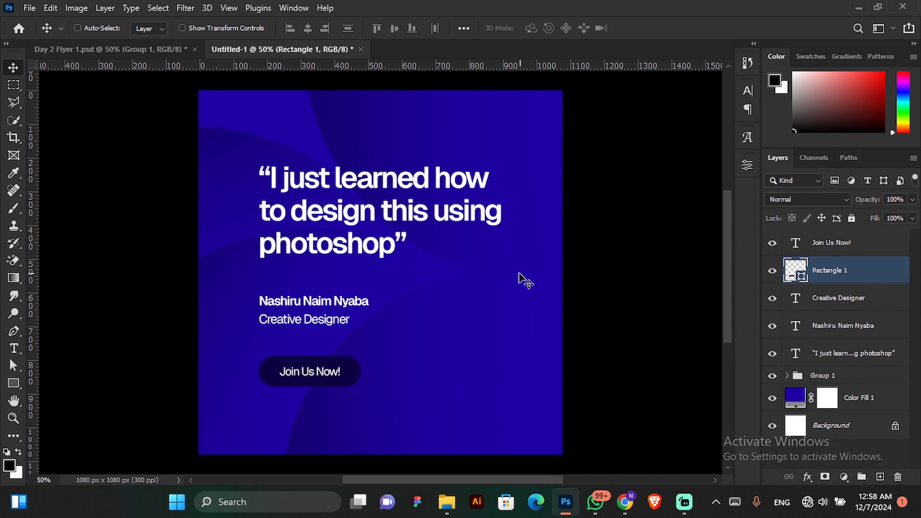